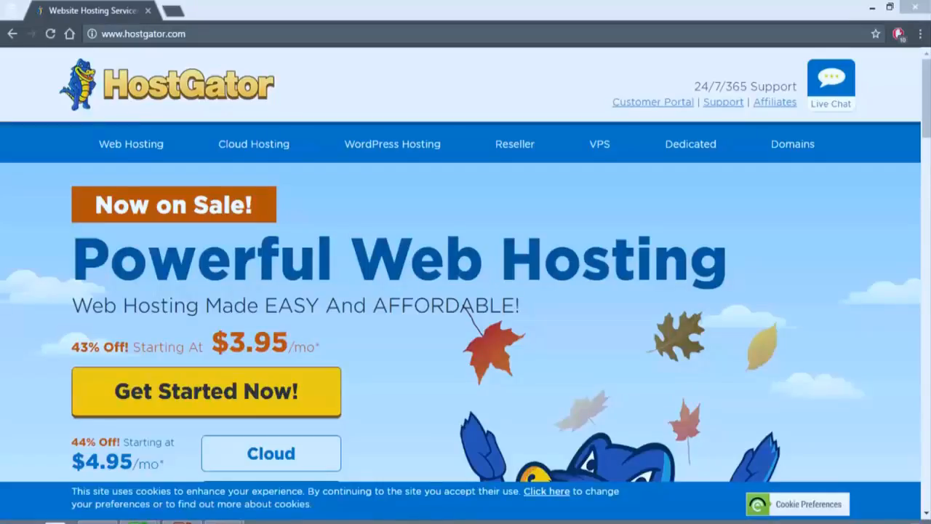
Open HostGator's web hosting plans and start signing up for the Hatchling plan
{"action": "left_click", "coordinate": [134, 150]}
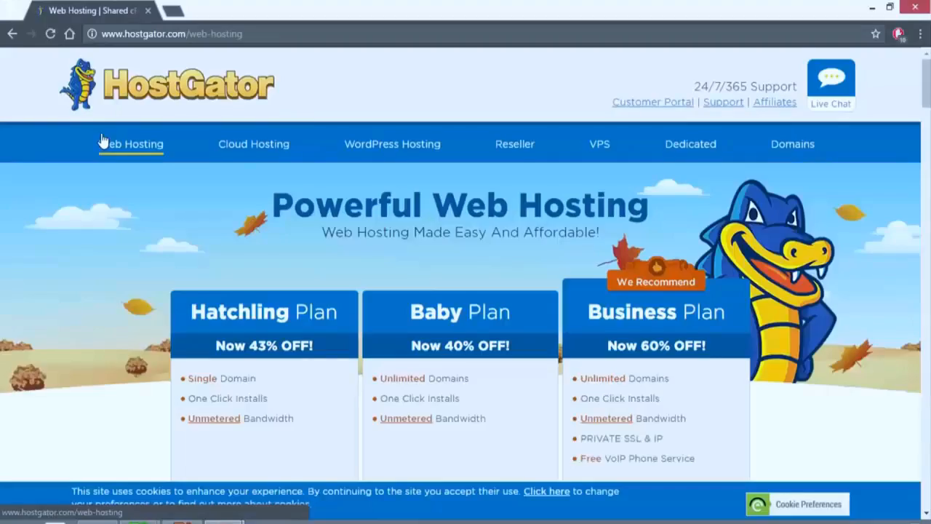
{"action": "scroll", "coordinate": [102, 141], "scroll_direction": "down", "scroll_amount": 2}
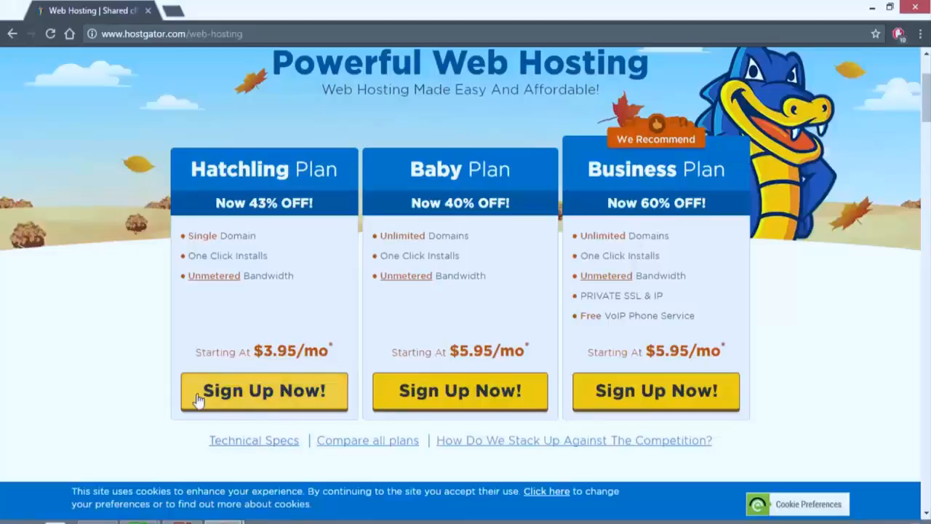
{"action": "left_click", "coordinate": [254, 403]}
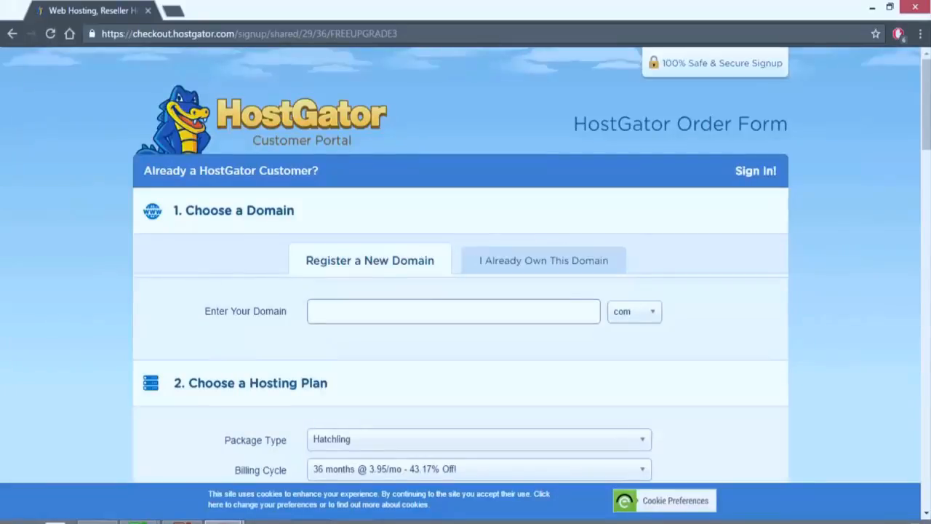
Enter learnwpforfree as the new domain to register, with the com extension
{"action": "left_click", "coordinate": [377, 313]}
{"action": "type", "text": "learnwpforfree"}
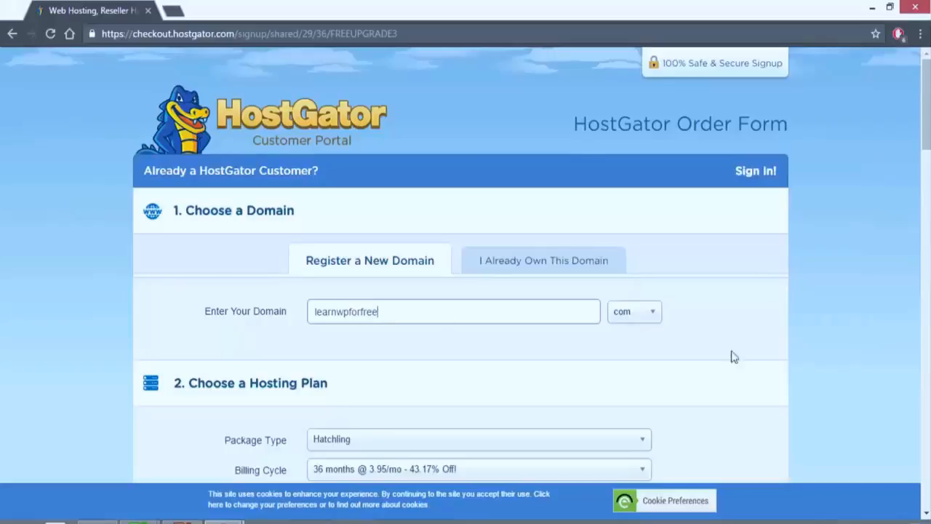
{"action": "left_click", "coordinate": [634, 314]}
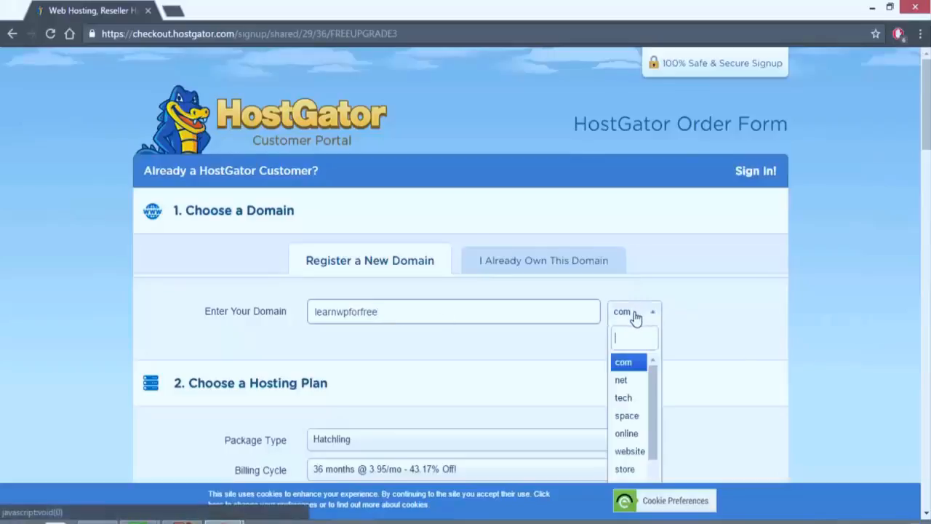
{"action": "left_click", "coordinate": [635, 362]}
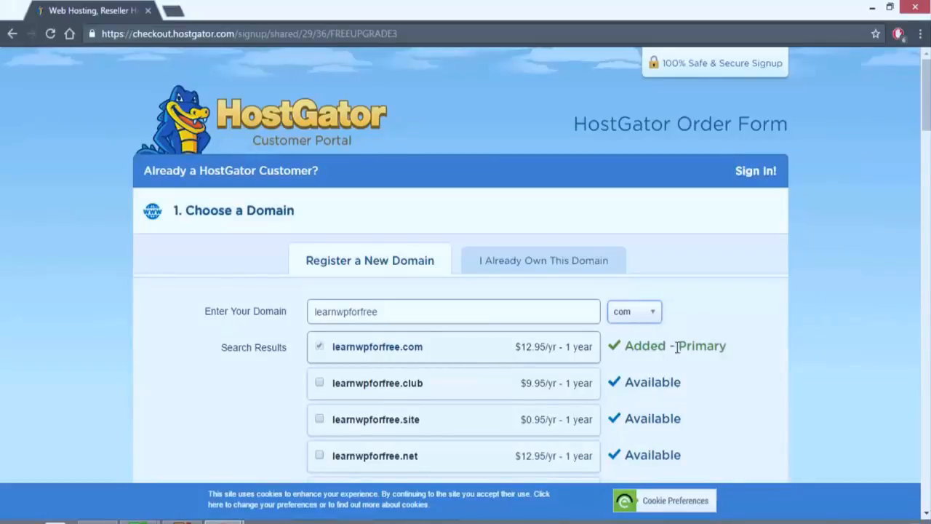
Look through the domain search results and deselect Domain Privacy Protection for learnwpforfree.com
{"action": "scroll", "coordinate": [679, 350], "scroll_direction": "down", "scroll_amount": 1}
{"action": "scroll", "coordinate": [679, 350], "scroll_direction": "down", "scroll_amount": 4}
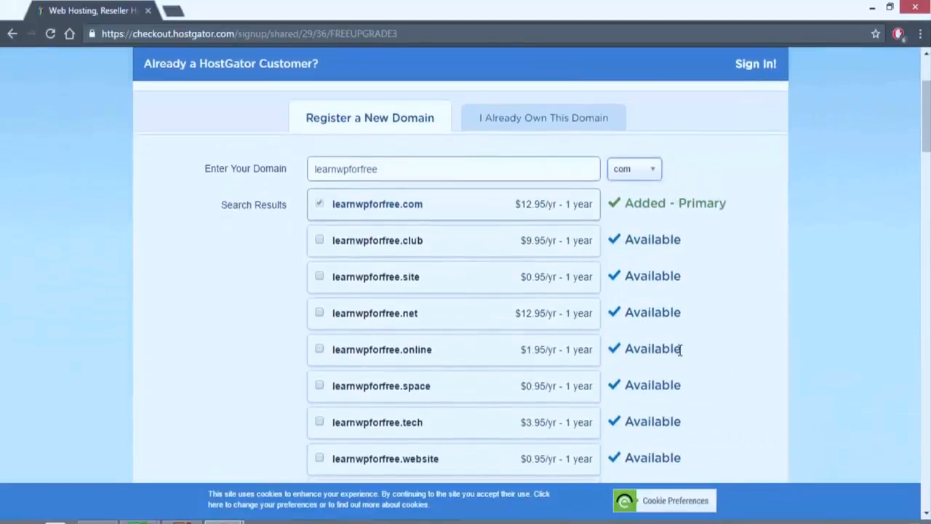
{"action": "scroll", "coordinate": [681, 351], "scroll_direction": "up", "scroll_amount": 1}
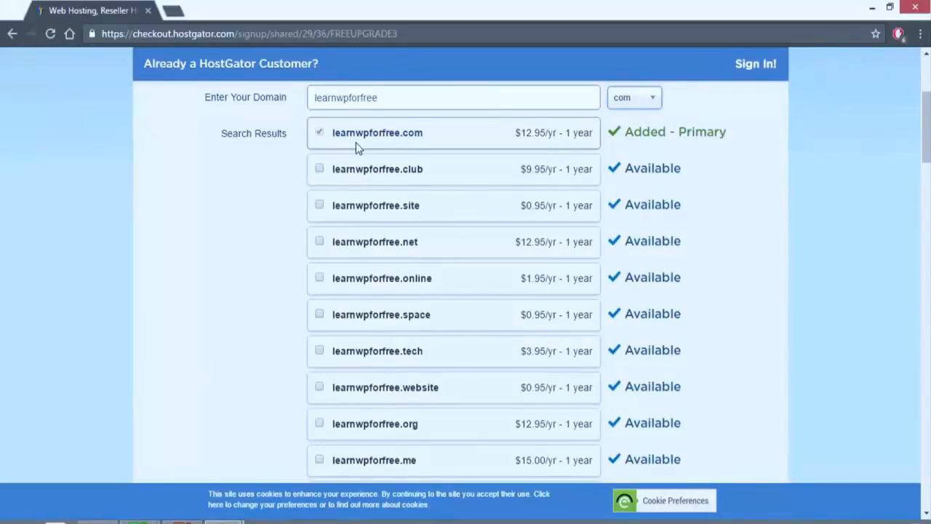
{"action": "scroll", "coordinate": [209, 203], "scroll_direction": "down", "scroll_amount": 5}
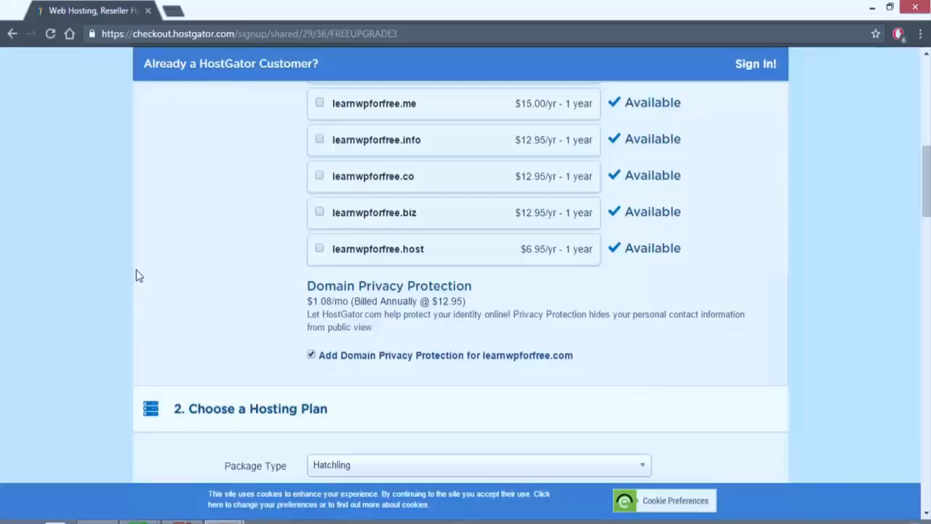
{"action": "left_click", "coordinate": [311, 354]}
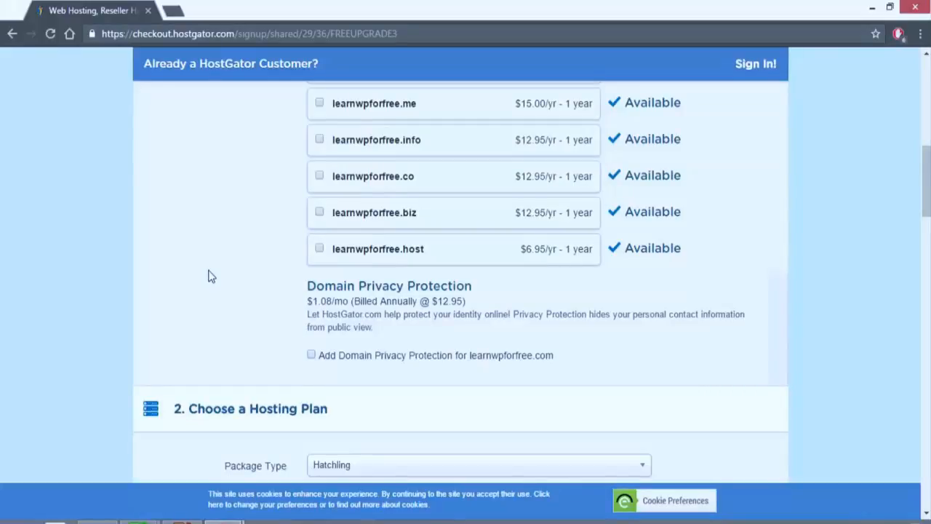
Choose the Hatchling package type with the 1 month @ 10.95/mo billing cycle
{"action": "scroll", "coordinate": [207, 275], "scroll_direction": "down", "scroll_amount": 4}
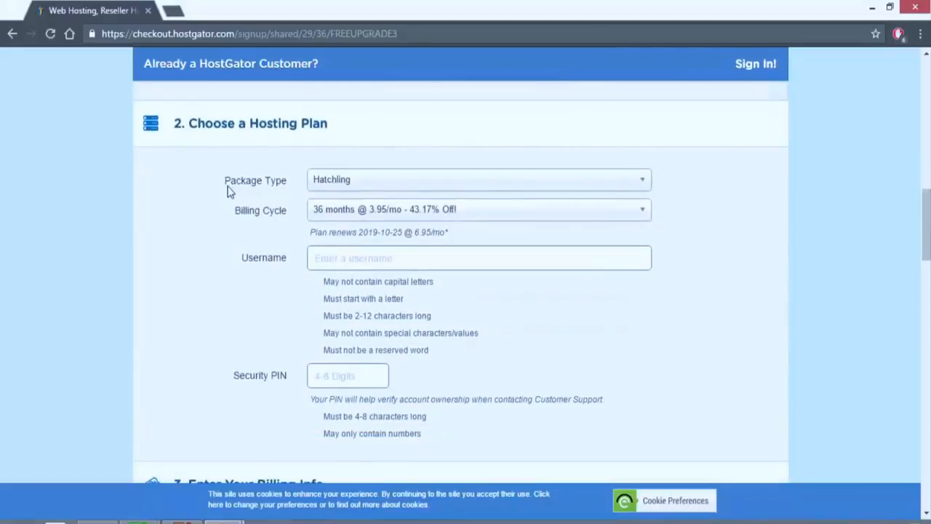
{"action": "left_click", "coordinate": [345, 184]}
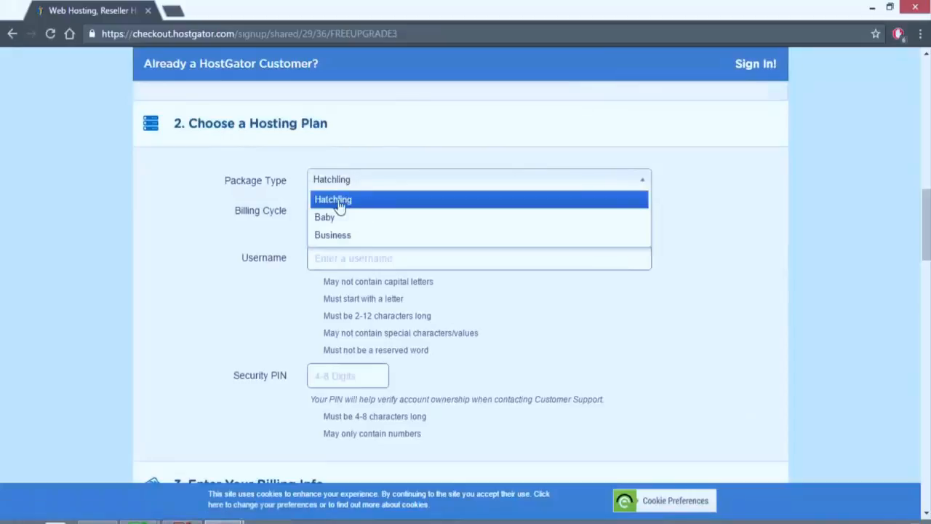
{"action": "left_click", "coordinate": [352, 200]}
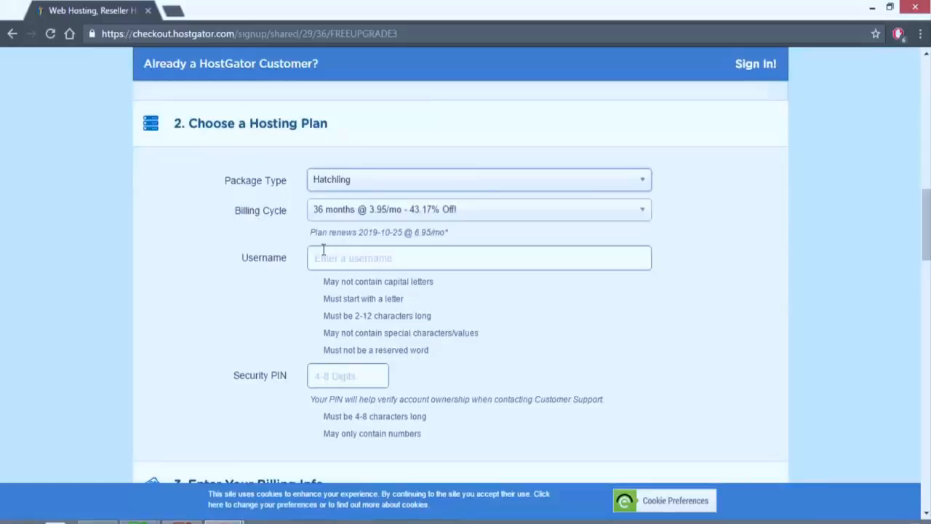
{"action": "left_click", "coordinate": [354, 212]}
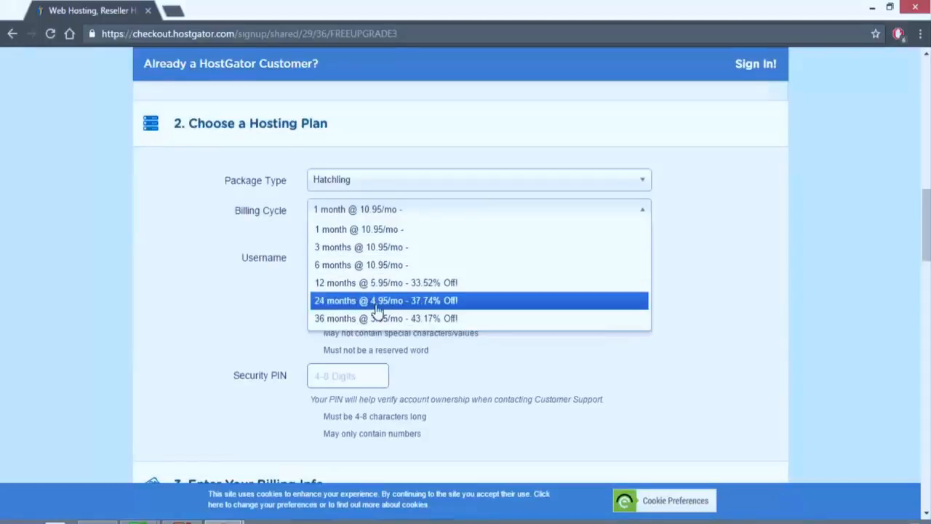
{"action": "left_click", "coordinate": [373, 212]}
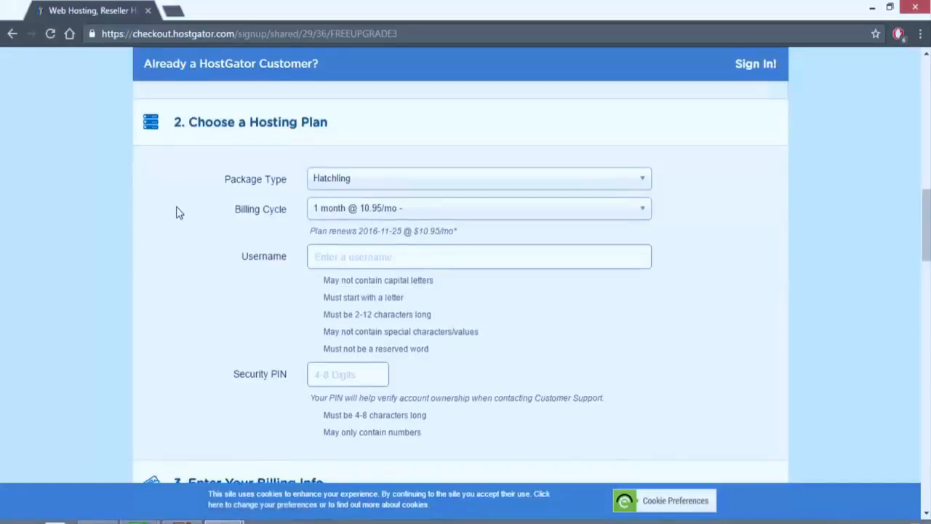
Choose PayPal as the payment type in the billing information section
{"action": "scroll", "coordinate": [177, 214], "scroll_direction": "down", "scroll_amount": 1}
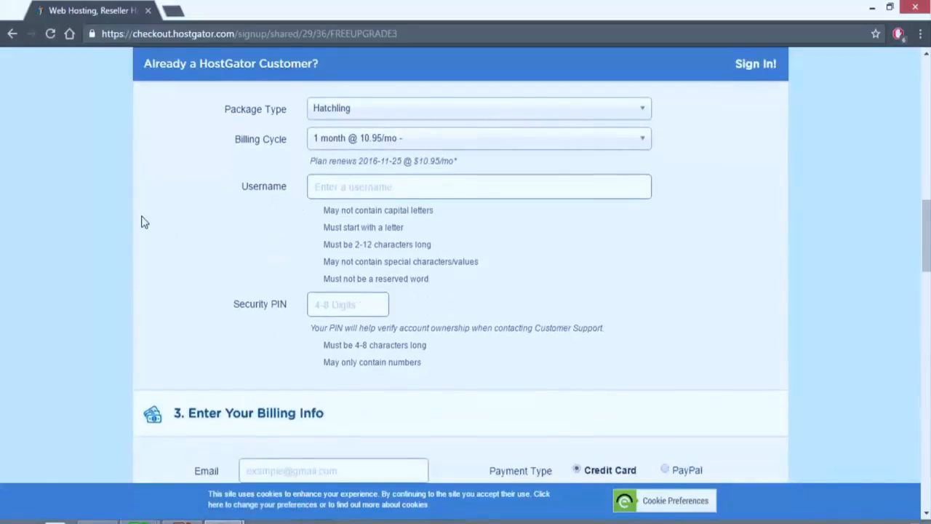
{"action": "scroll", "coordinate": [144, 215], "scroll_direction": "down", "scroll_amount": 2}
{"action": "scroll", "coordinate": [144, 215], "scroll_direction": "down", "scroll_amount": 3}
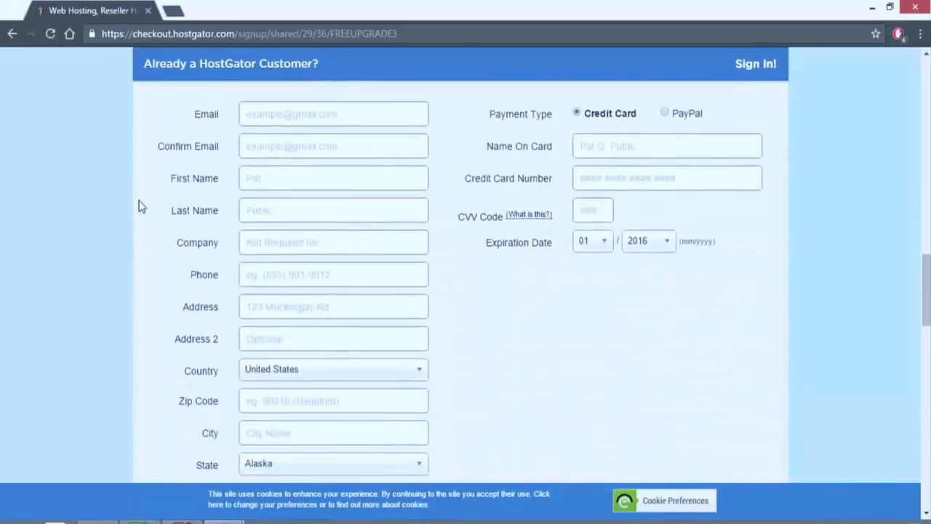
{"action": "scroll", "coordinate": [149, 198], "scroll_direction": "up", "scroll_amount": 1}
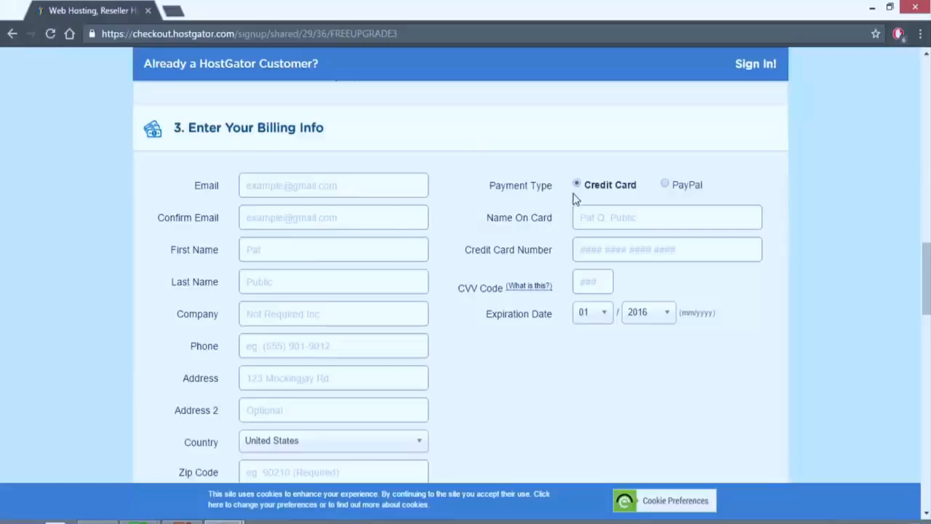
{"action": "left_click", "coordinate": [663, 185]}
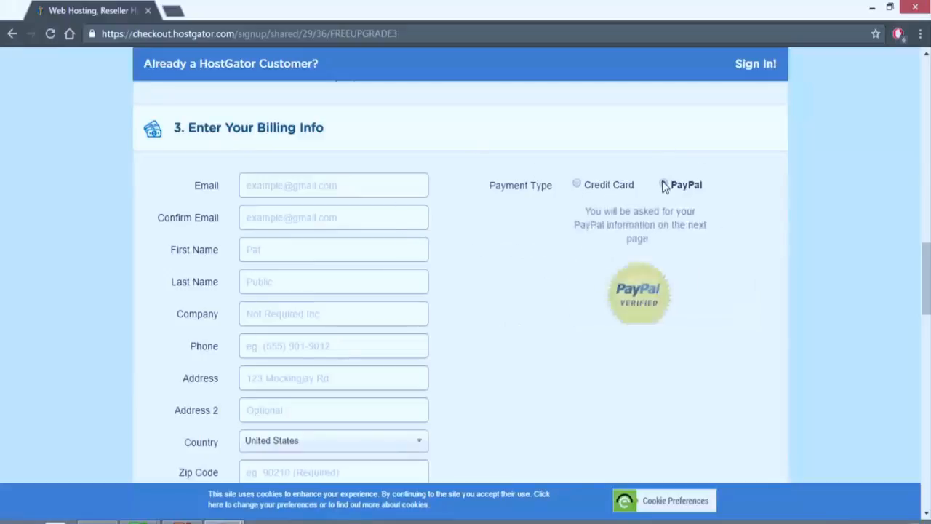
Deselect the HackAlert Monitoring and Site Backup add-ons in the additional services
{"action": "scroll", "coordinate": [528, 157], "scroll_direction": "down", "scroll_amount": 4}
{"action": "scroll", "coordinate": [528, 157], "scroll_direction": "down", "scroll_amount": 3}
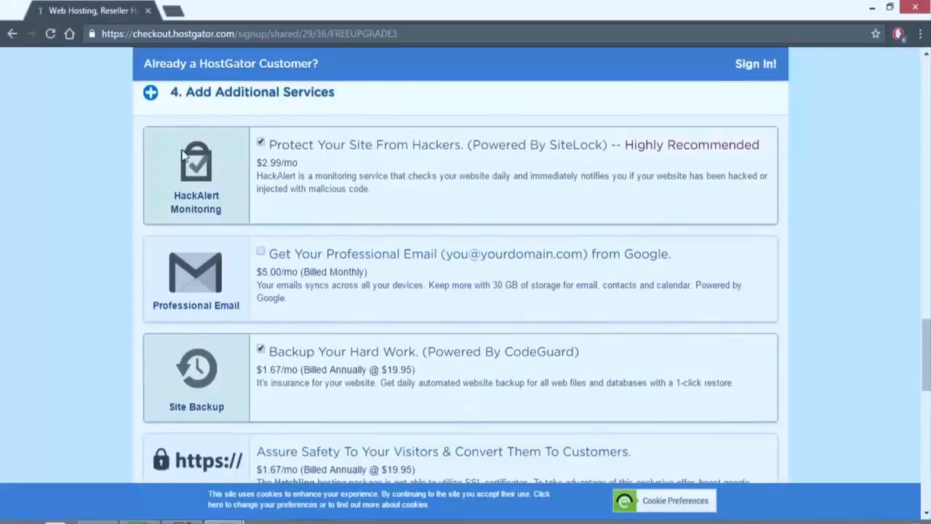
{"action": "left_click", "coordinate": [261, 141]}
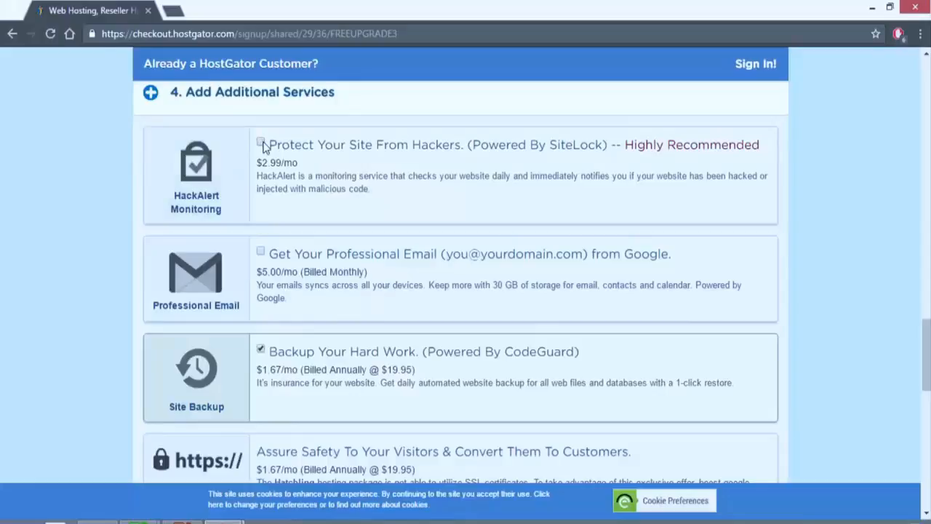
{"action": "scroll", "coordinate": [263, 141], "scroll_direction": "down", "scroll_amount": 2}
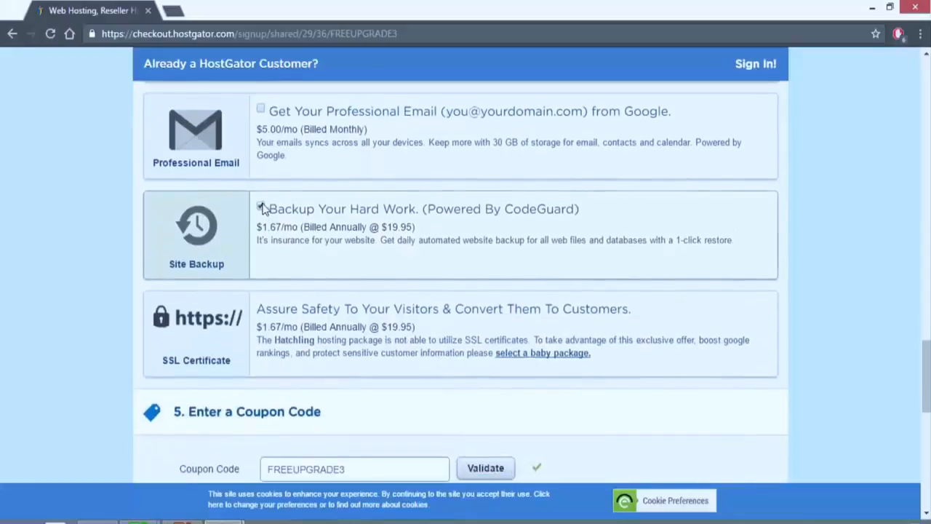
{"action": "left_click", "coordinate": [260, 207]}
{"action": "scroll", "coordinate": [263, 206], "scroll_direction": "up", "scroll_amount": 3}
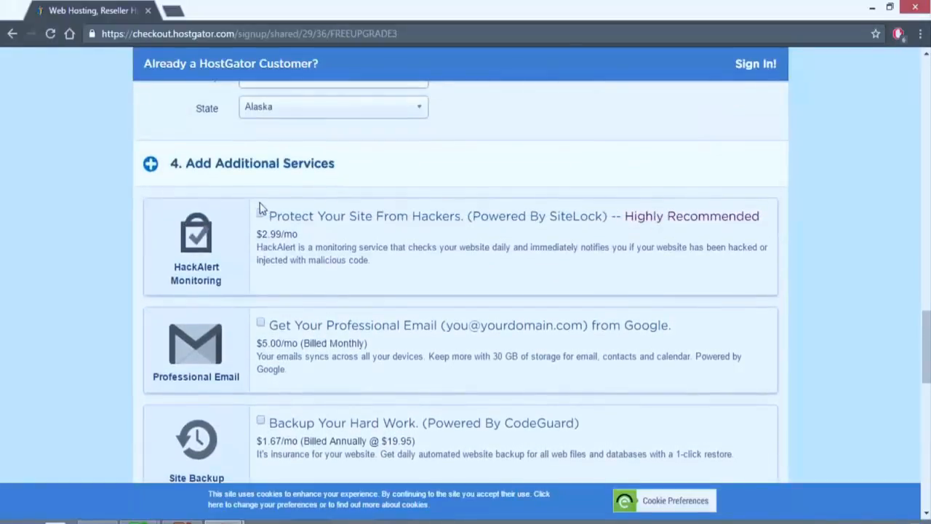
{"action": "scroll", "coordinate": [261, 205], "scroll_direction": "down", "scroll_amount": 1}
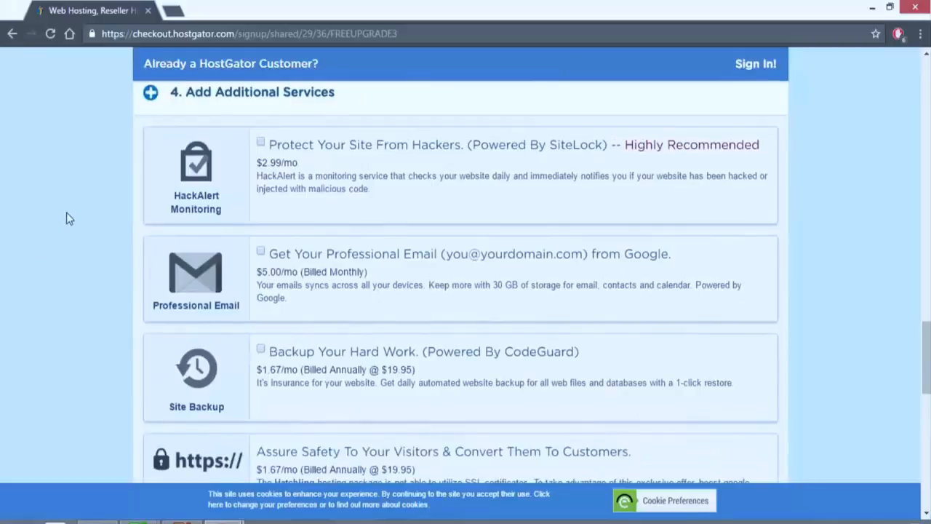
Replace the coupon code with LEARNWP1 and validate it
{"action": "scroll", "coordinate": [68, 215], "scroll_direction": "down", "scroll_amount": 5}
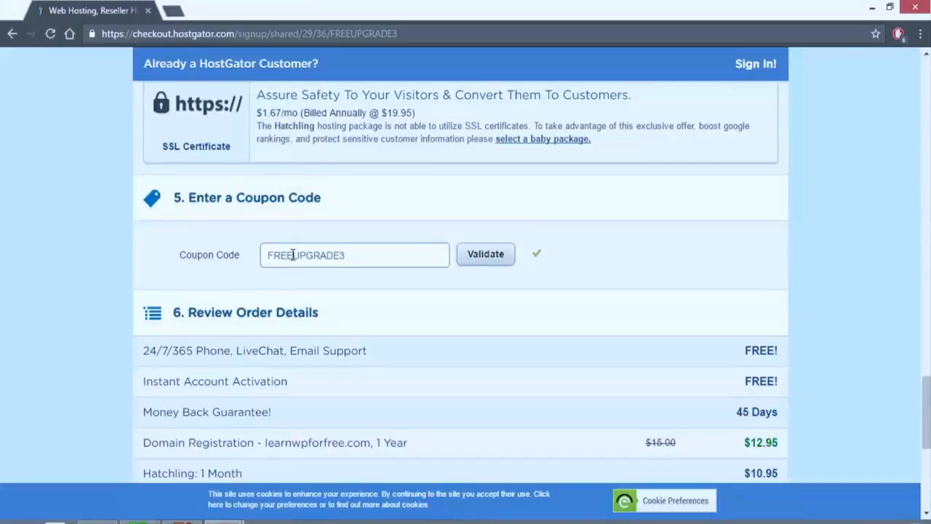
{"action": "left_click_drag", "start_coordinate": [376, 252], "coordinate": [243, 241]}
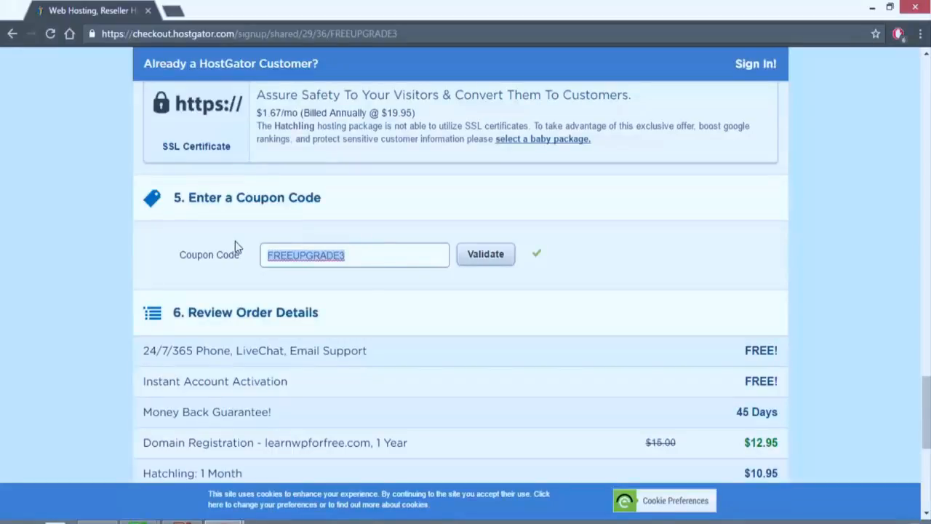
{"action": "key", "text": "BackSpace"}
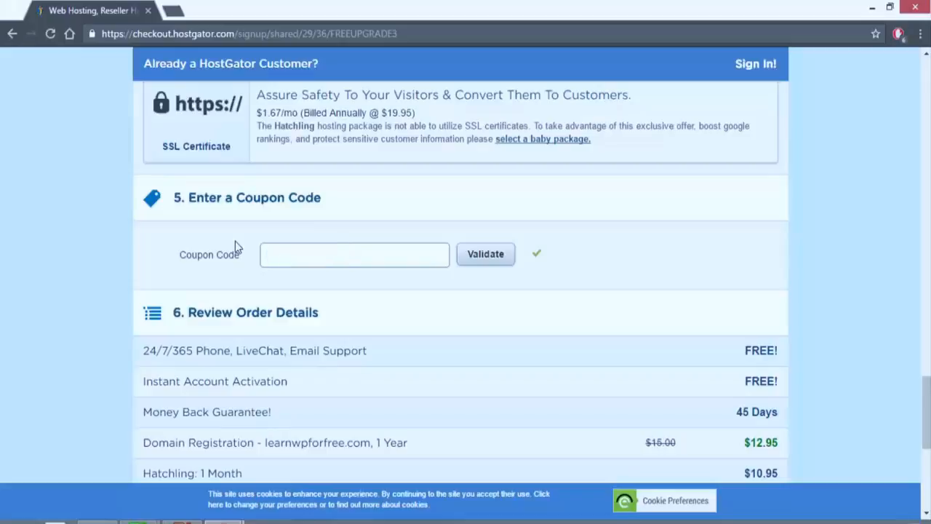
{"action": "type", "text": "LEAR"}
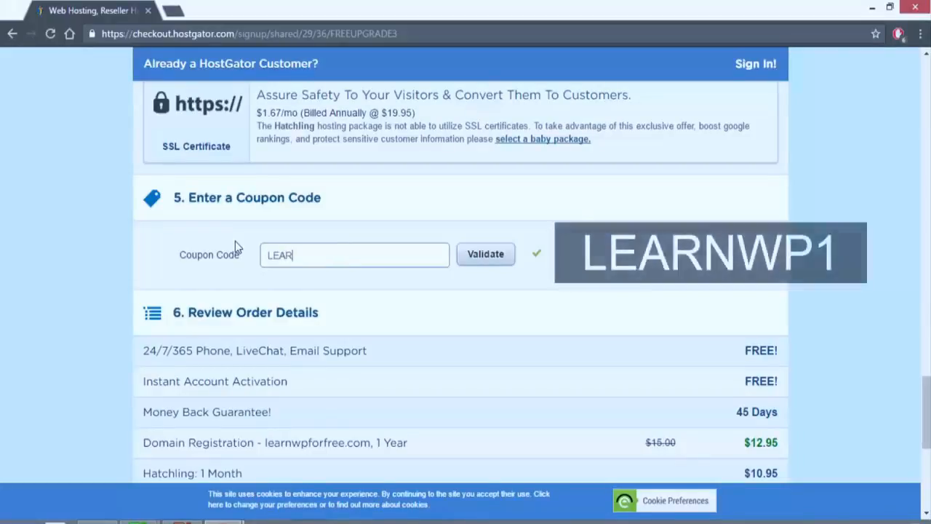
{"action": "type", "text": "NWP1"}
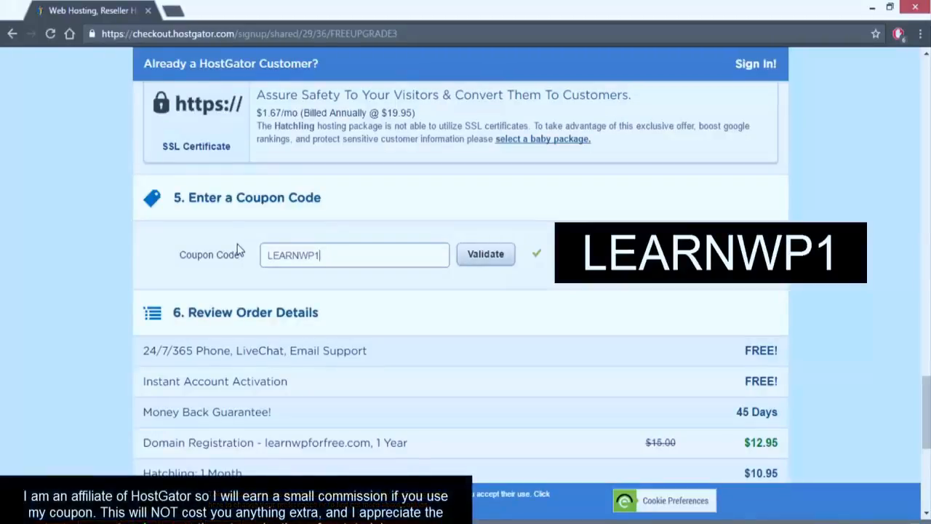
{"action": "left_click", "coordinate": [481, 258]}
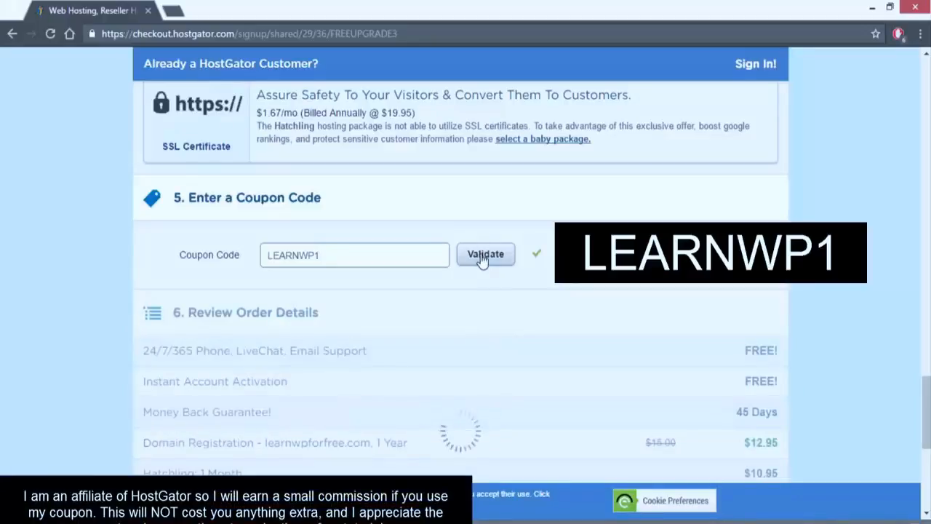
Review the Hosting Addons charge in the order details and deselect the SiteLock hacker protection service again
{"action": "scroll", "coordinate": [476, 249], "scroll_direction": "down", "scroll_amount": 2}
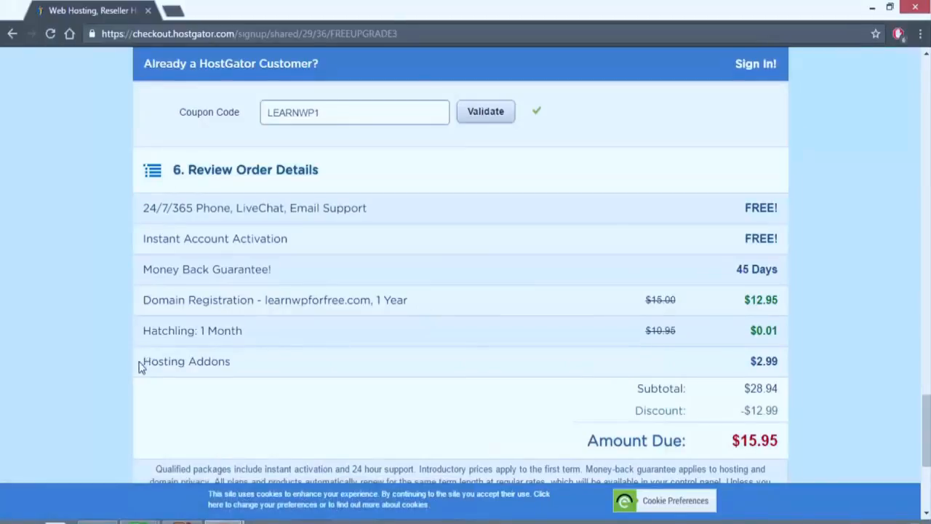
{"action": "left_click_drag", "start_coordinate": [141, 366], "coordinate": [782, 366]}
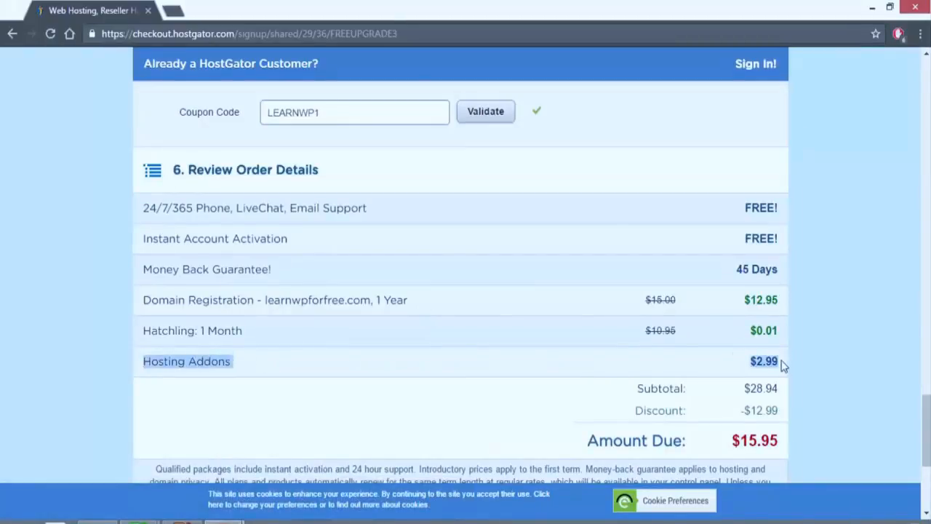
{"action": "left_click", "coordinate": [310, 387]}
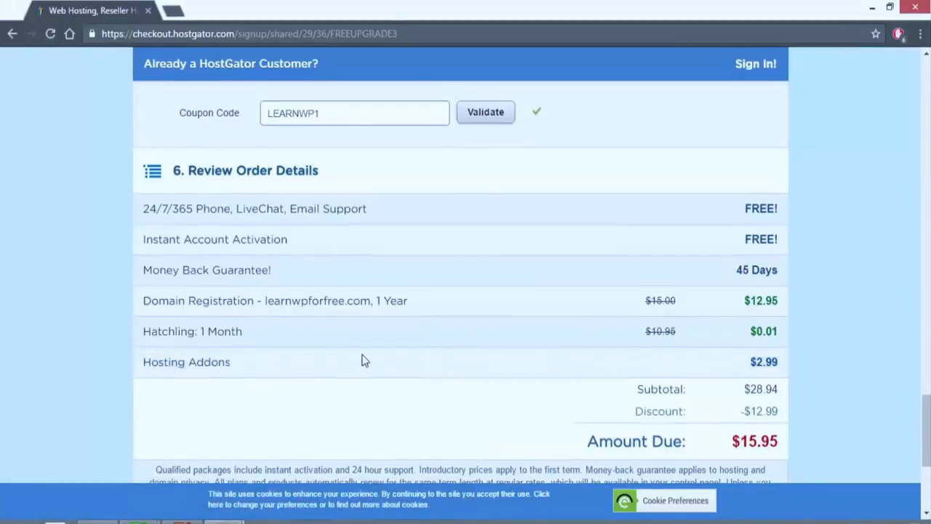
{"action": "scroll", "coordinate": [362, 359], "scroll_direction": "up", "scroll_amount": 5}
{"action": "scroll", "coordinate": [364, 354], "scroll_direction": "up", "scroll_amount": 4}
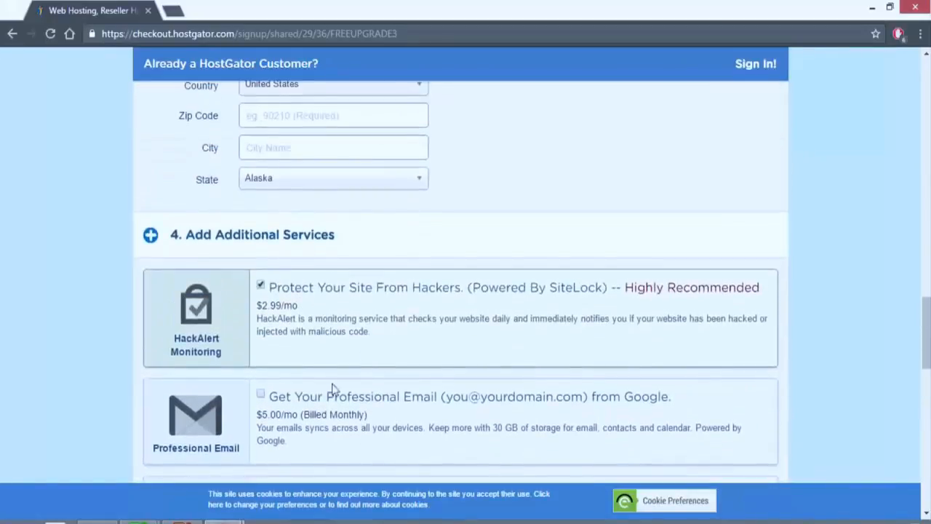
{"action": "left_click", "coordinate": [259, 286]}
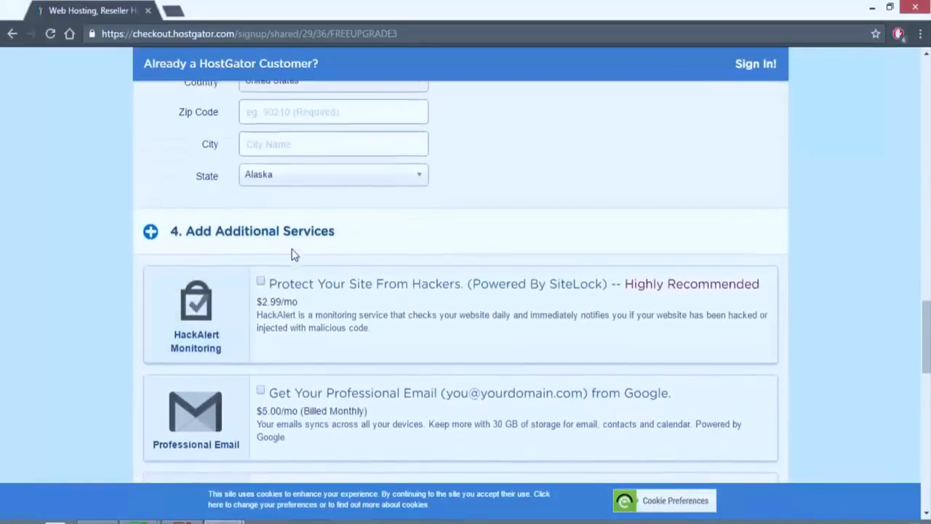
Review the order details and agree to the Terms of Service, Cancellation Policy and Privacy Policy
{"action": "scroll", "coordinate": [291, 254], "scroll_direction": "down", "scroll_amount": 7}
{"action": "scroll", "coordinate": [291, 254], "scroll_direction": "down", "scroll_amount": 4}
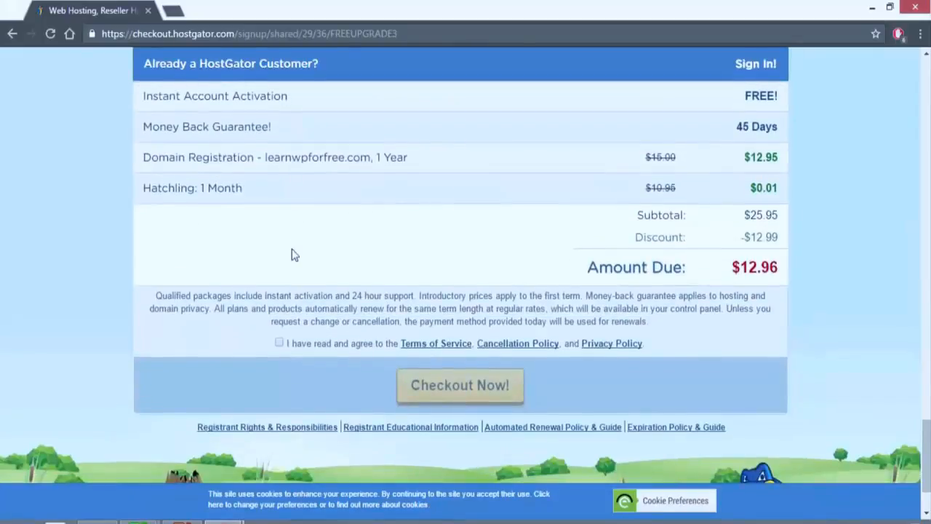
{"action": "scroll", "coordinate": [291, 251], "scroll_direction": "up", "scroll_amount": 2}
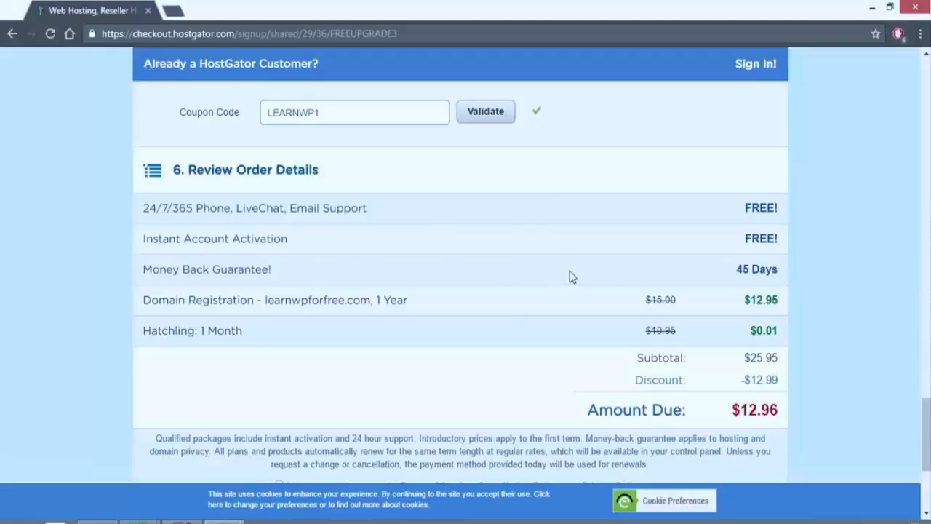
{"action": "scroll", "coordinate": [569, 272], "scroll_direction": "down", "scroll_amount": 1}
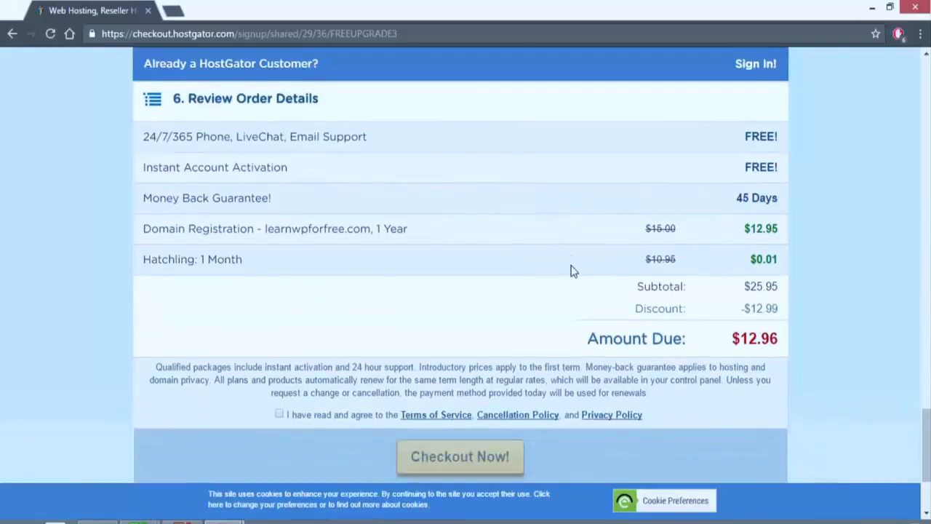
{"action": "left_click", "coordinate": [279, 413]}
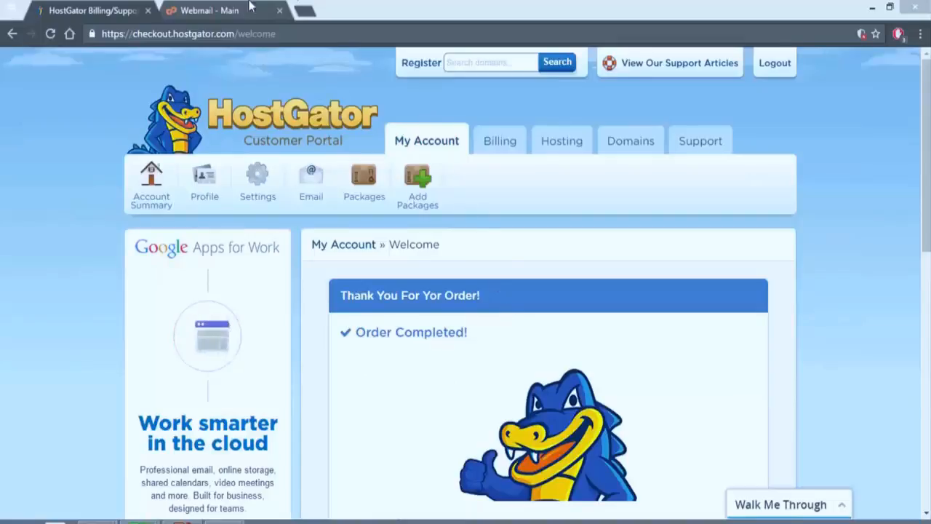
Open the HostGator account info email in the webmail inbox and follow its control panel link
{"action": "left_click", "coordinate": [201, 16]}
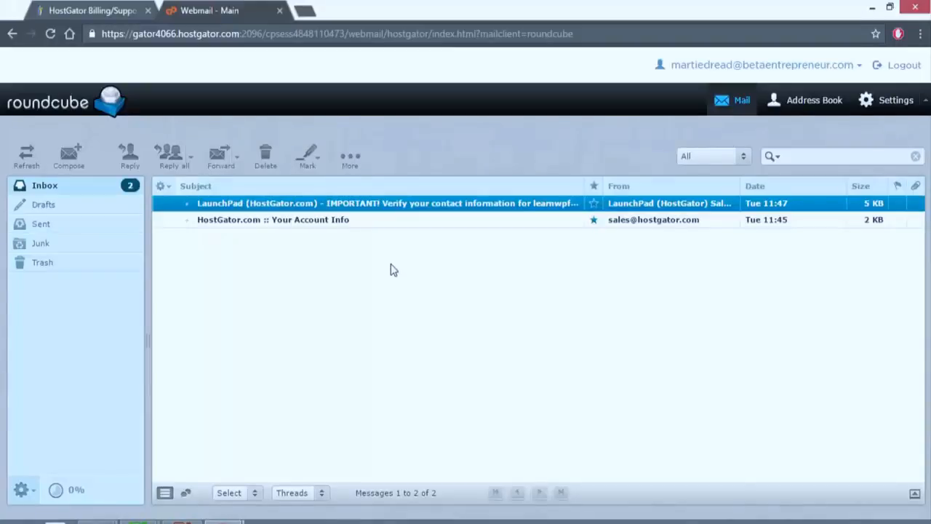
{"action": "double_click", "coordinate": [303, 219]}
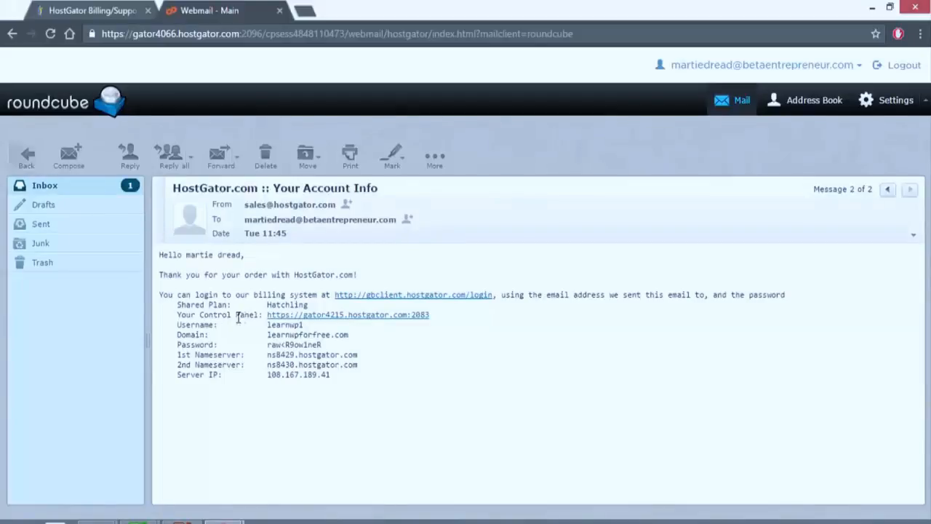
{"action": "left_click", "coordinate": [350, 315]}
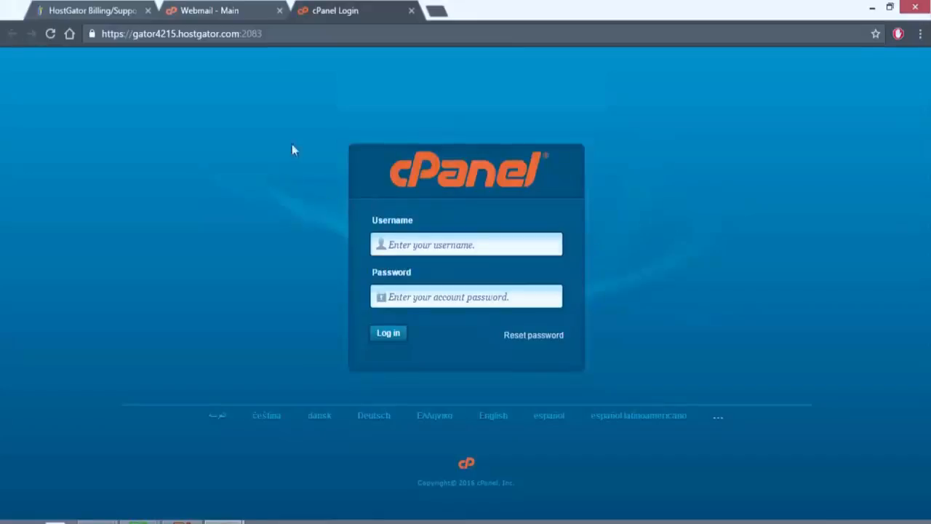
Copy the username from the account info email into the Username field of the cPanel login page
{"action": "left_click", "coordinate": [205, 11]}
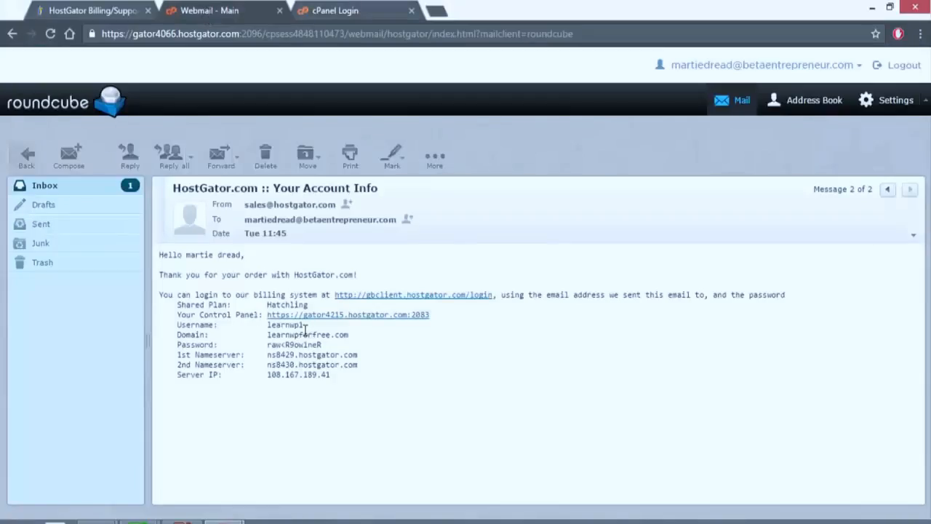
{"action": "left_click_drag", "start_coordinate": [304, 325], "coordinate": [268, 325]}
{"action": "right_click", "coordinate": [275, 325]}
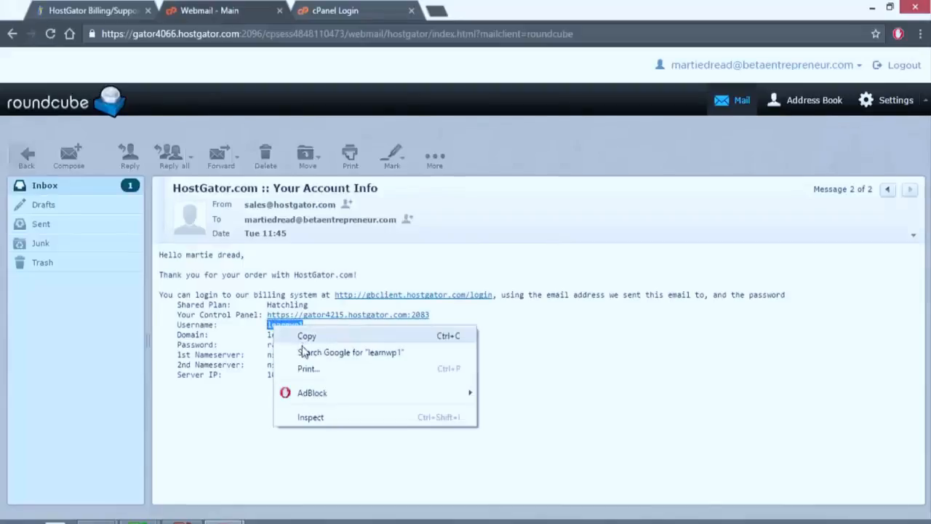
{"action": "left_click", "coordinate": [302, 335]}
{"action": "left_click", "coordinate": [364, 10]}
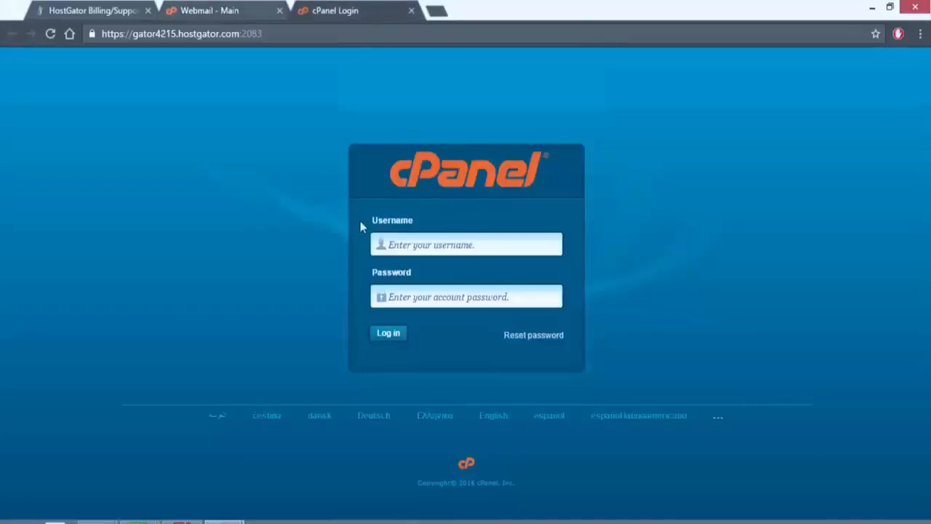
{"action": "right_click", "coordinate": [408, 248]}
Copy the account password from the email into the cPanel Password field and log in
{"action": "left_click", "coordinate": [200, 9]}
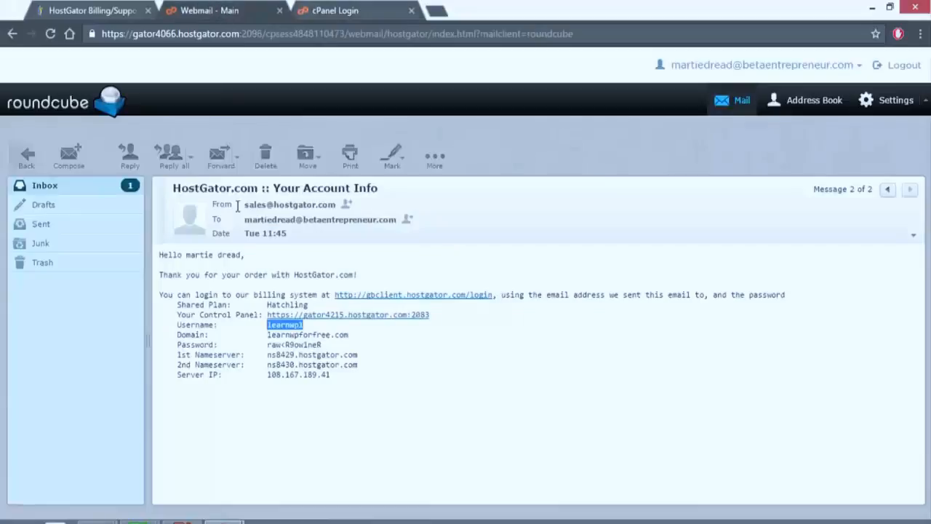
{"action": "left_click_drag", "start_coordinate": [323, 345], "coordinate": [268, 346]}
{"action": "right_click", "coordinate": [269, 348]}
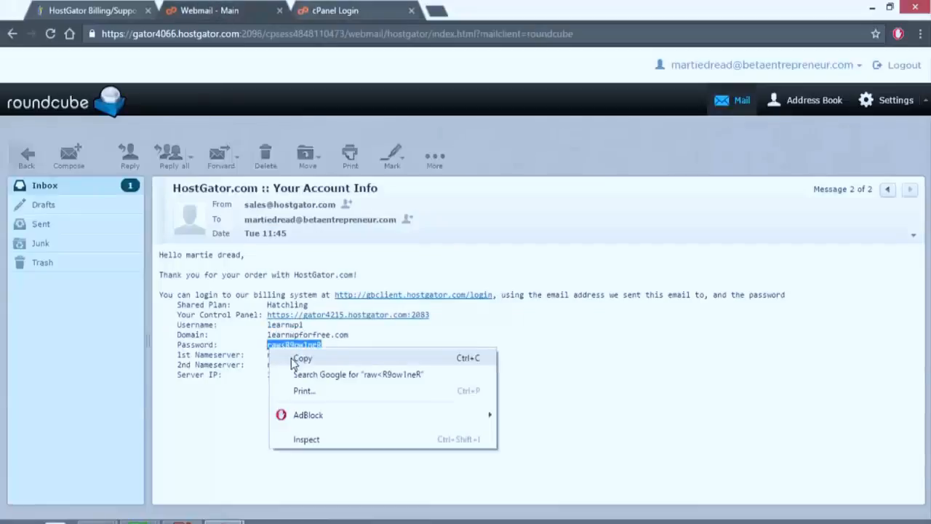
{"action": "left_click", "coordinate": [294, 356]}
{"action": "left_click", "coordinate": [343, 10]}
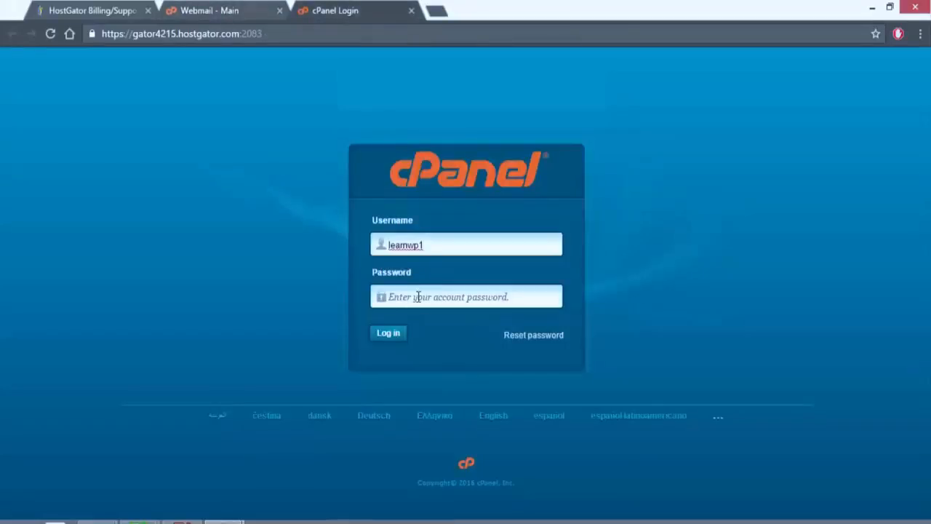
{"action": "right_click", "coordinate": [419, 297]}
{"action": "left_click", "coordinate": [445, 380]}
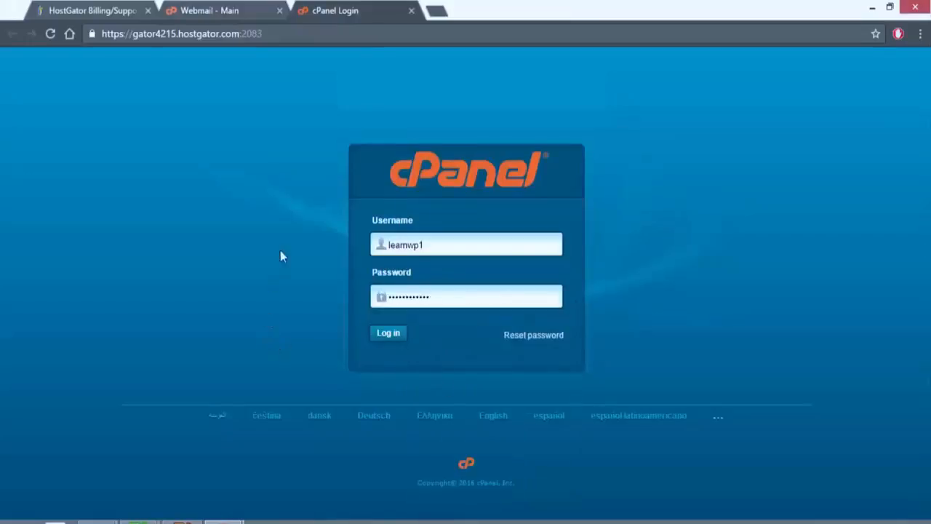
{"action": "left_click", "coordinate": [385, 335]}
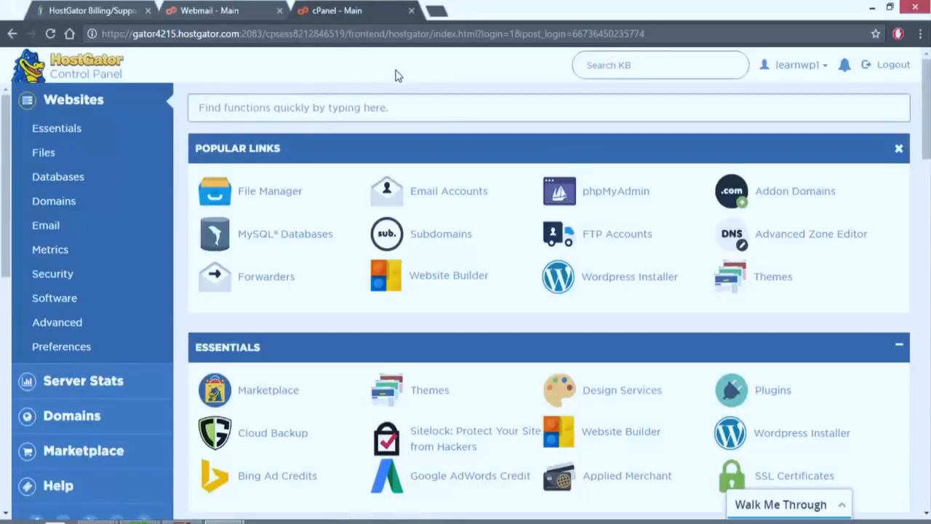
Start the WordPress installer for the domain learnwpforfree.com, leaving the directory empty, and continue to the site details
{"action": "left_click", "coordinate": [620, 278]}
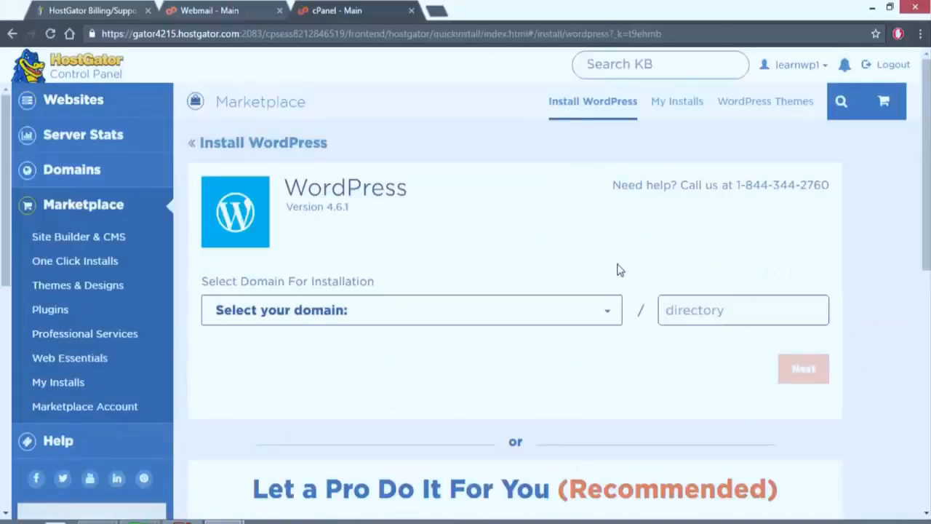
{"action": "left_click", "coordinate": [444, 311]}
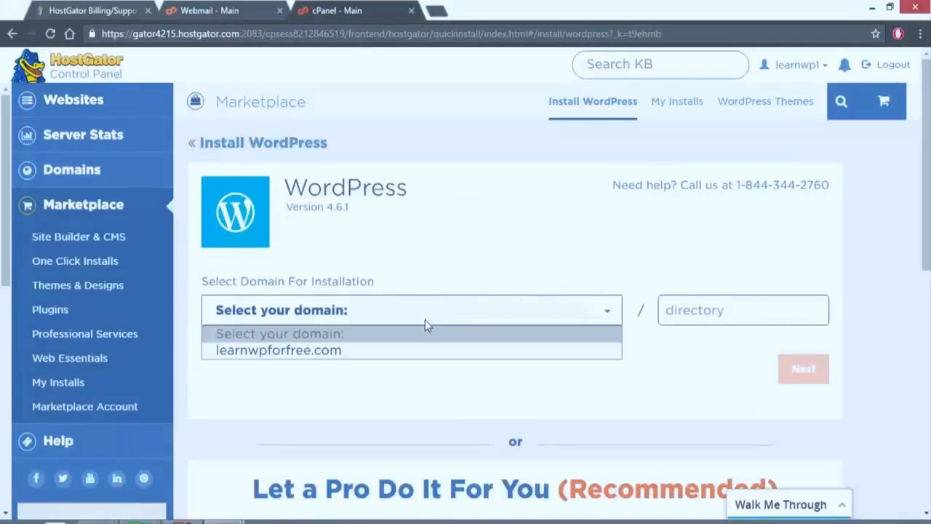
{"action": "left_click", "coordinate": [409, 354]}
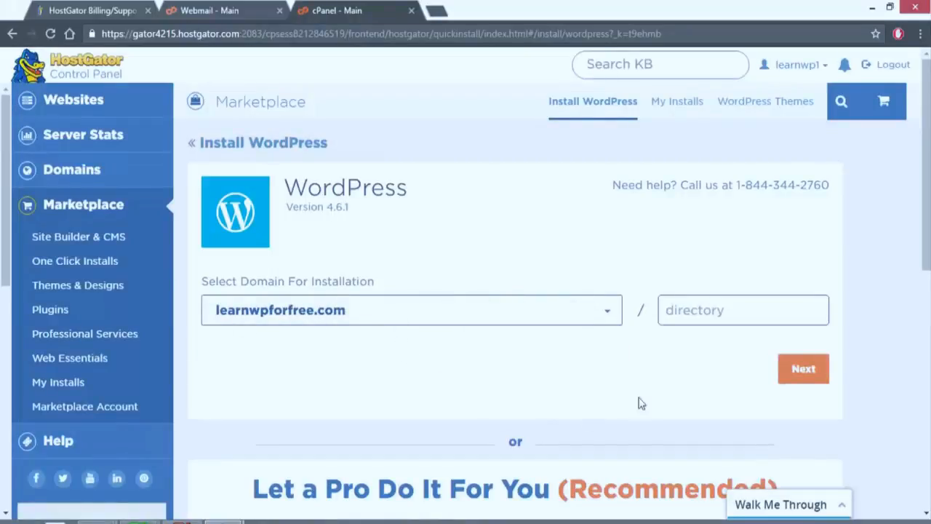
{"action": "left_click", "coordinate": [732, 314]}
{"action": "left_click", "coordinate": [800, 378]}
Set the blog title to Learn WP for Free and the admin user to Admin
{"action": "scroll", "coordinate": [752, 283], "scroll_direction": "down", "scroll_amount": 1}
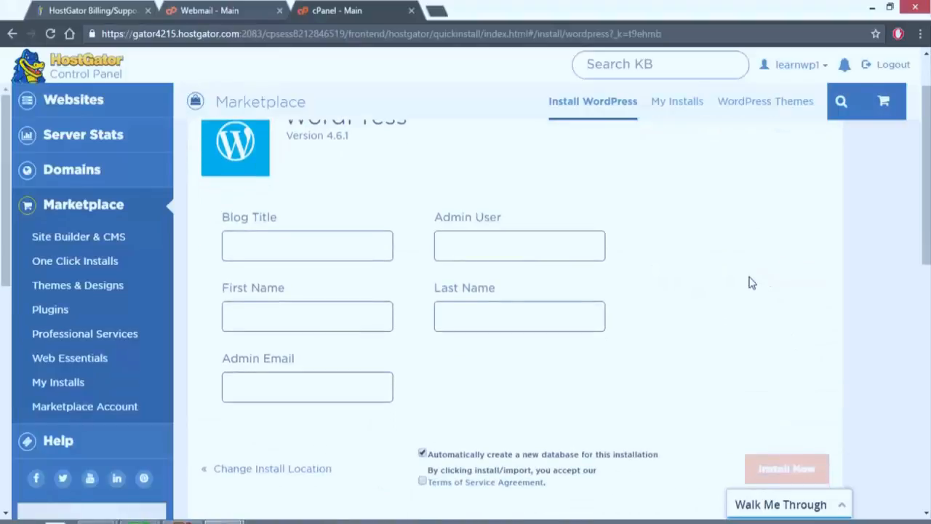
{"action": "left_click", "coordinate": [274, 252]}
{"action": "type", "text": "Le"}
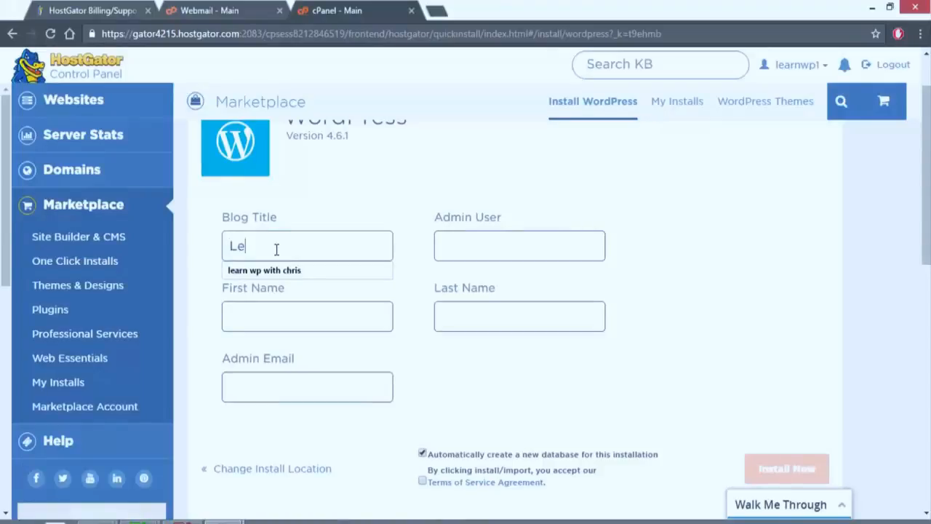
{"action": "type", "text": "arn WP"}
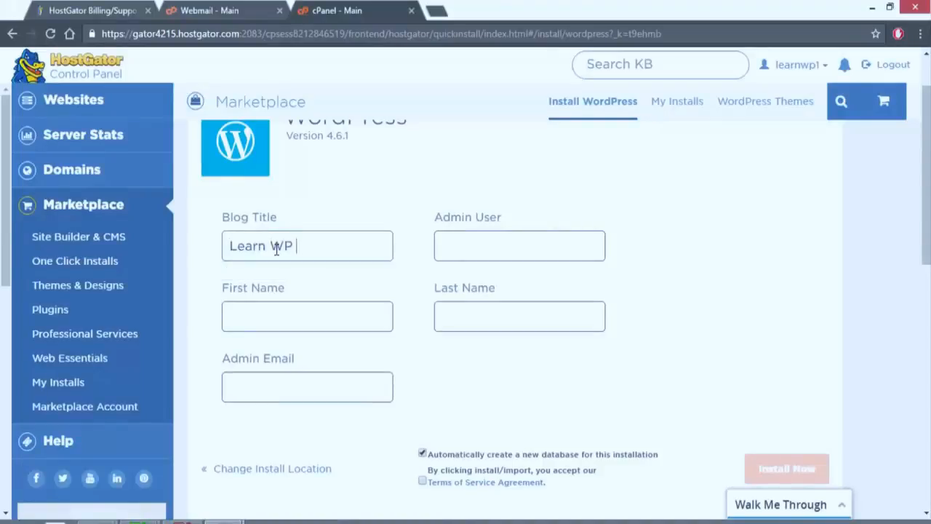
{"action": "type", "text": " for Free"}
{"action": "left_click", "coordinate": [524, 245]}
{"action": "type", "text": "Admin"}
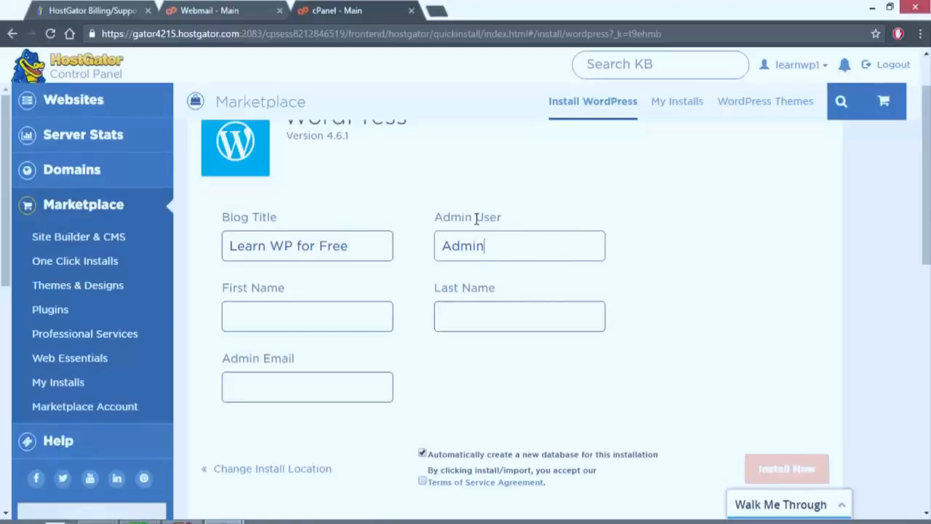
Fill in the administrator's first name, last name and admin email for the WordPress installation
{"action": "left_click", "coordinate": [340, 311]}
{"action": "type", "text": "Martie"}
{"action": "key", "text": "Tab"}
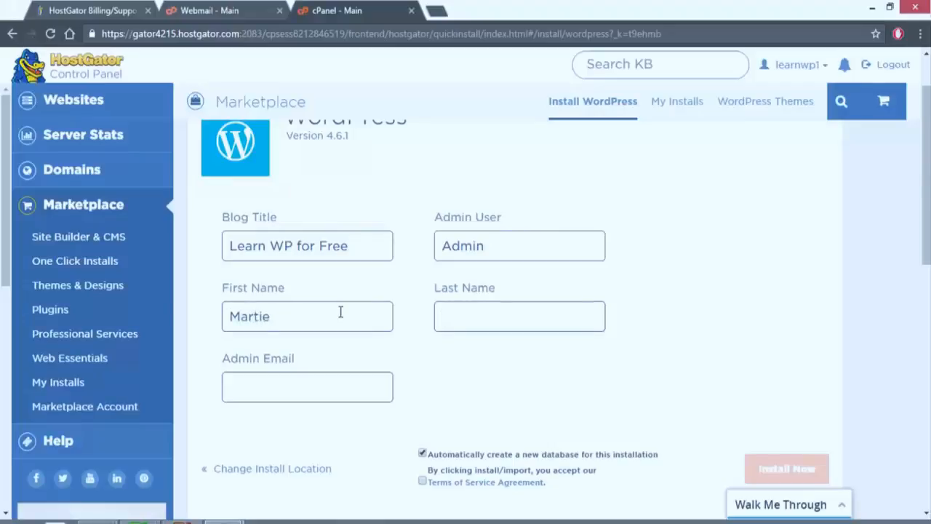
{"action": "type", "text": "Dread"}
{"action": "key", "text": "Tab"}
{"action": "type", "text": "che"}
{"action": "key", "text": "Down"}
{"action": "key", "text": "Return"}
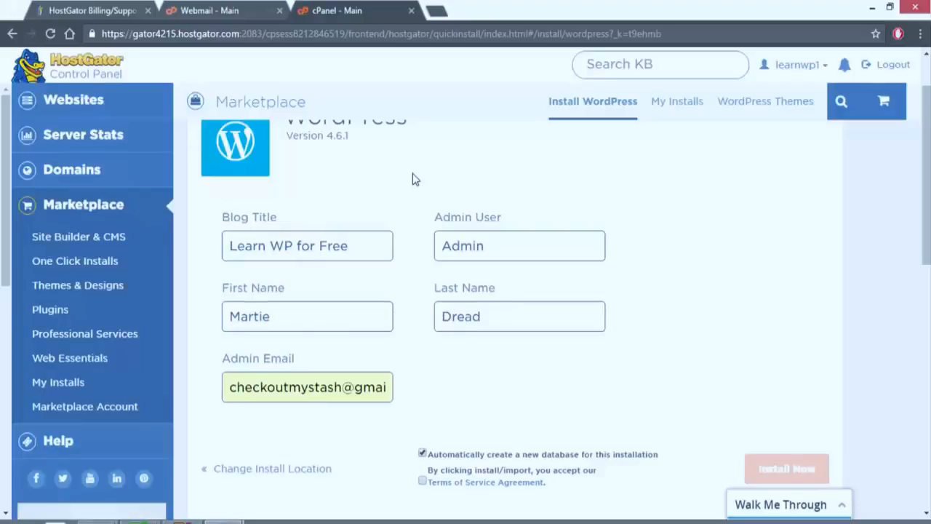
Accept the Terms of Service Agreement and install WordPress with an automatically created database
{"action": "scroll", "coordinate": [429, 282], "scroll_direction": "down", "scroll_amount": 3}
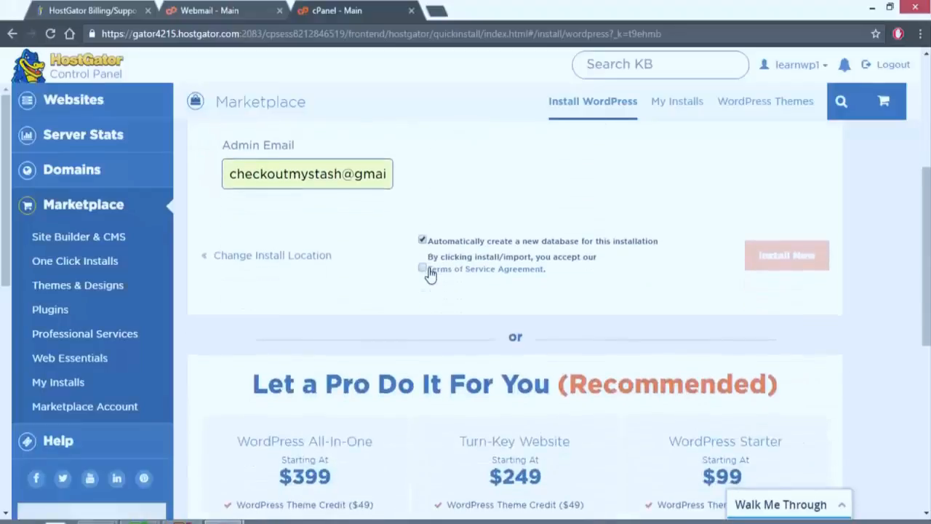
{"action": "left_click", "coordinate": [422, 267]}
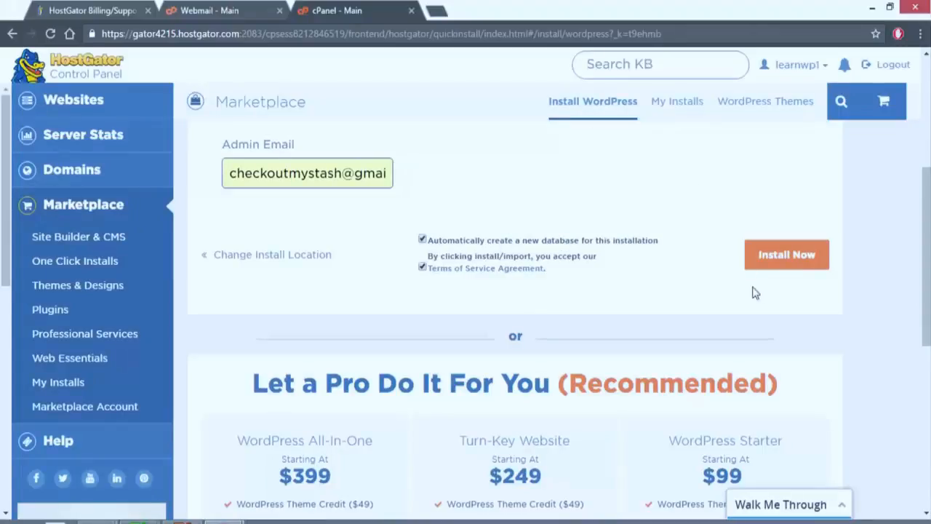
{"action": "left_click", "coordinate": [788, 256]}
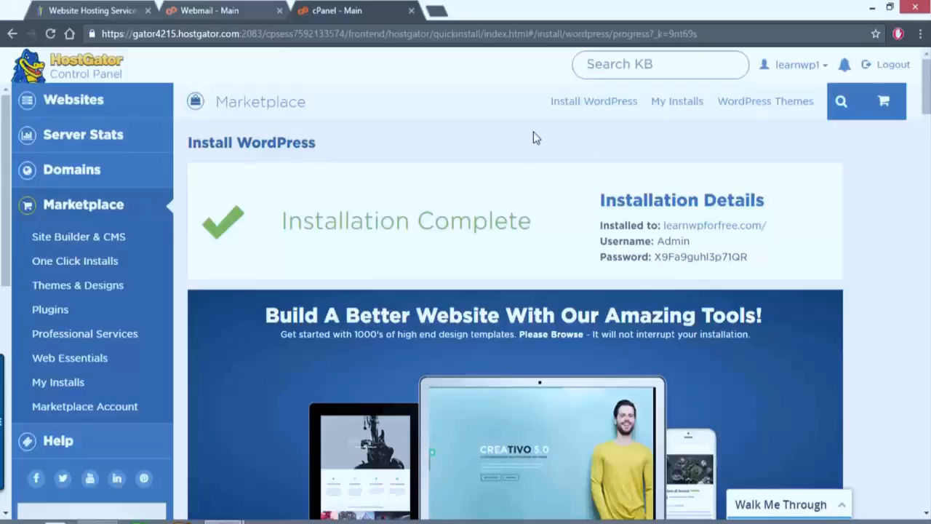
Open the installed site learnwpforfree.com in a new browser tab and go to its admin login page
{"action": "right_click", "coordinate": [689, 226]}
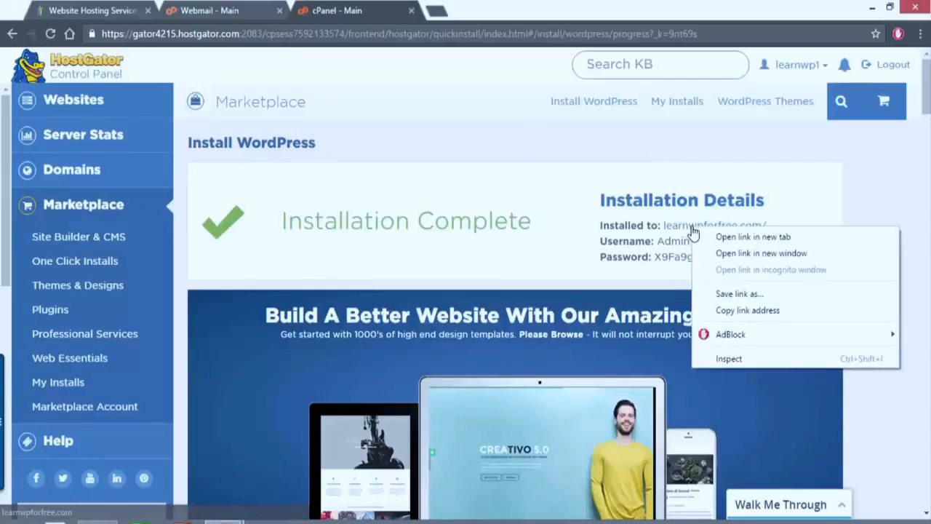
{"action": "left_click", "coordinate": [753, 236]}
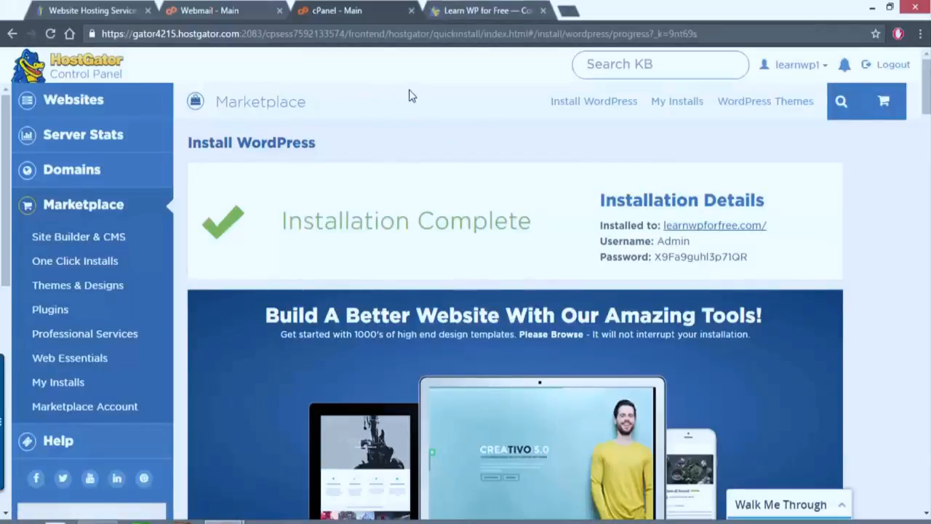
{"action": "left_click", "coordinate": [467, 7]}
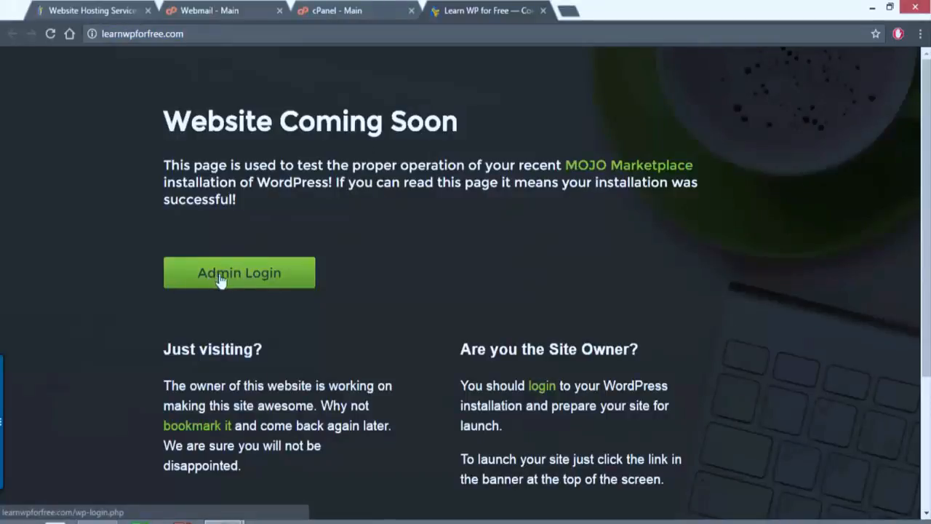
{"action": "left_click", "coordinate": [182, 278]}
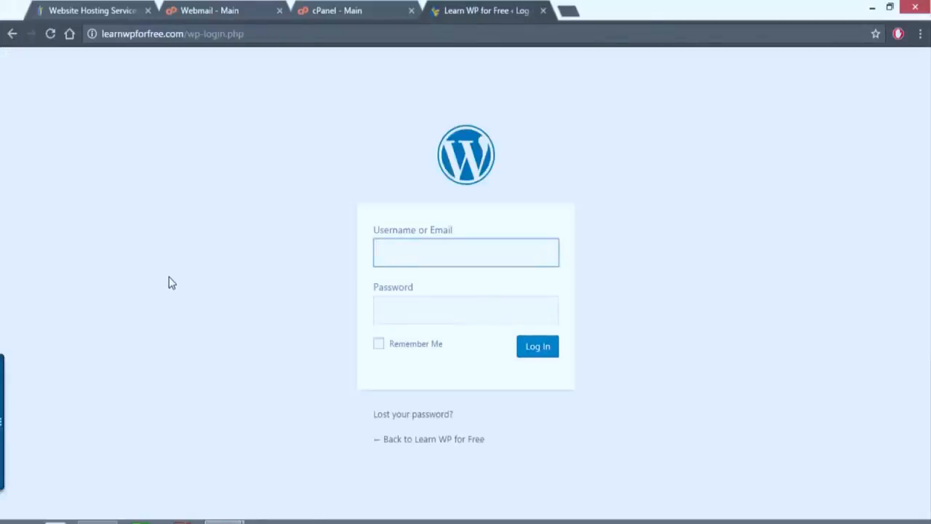
Copy the username Admin from the cPanel installation details into the WordPress login's username field
{"action": "left_click", "coordinate": [333, 13]}
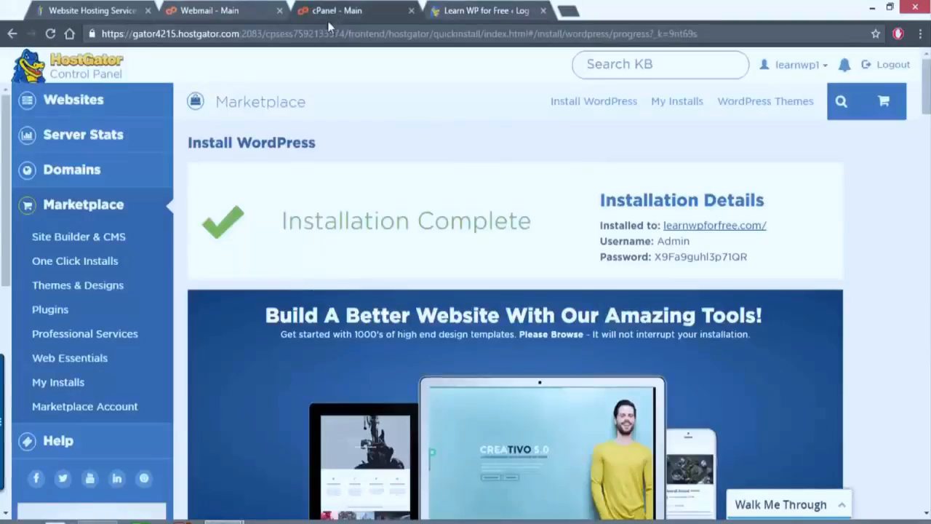
{"action": "left_click_drag", "start_coordinate": [691, 241], "coordinate": [658, 243]}
{"action": "right_click", "coordinate": [665, 242]}
{"action": "left_click", "coordinate": [696, 249]}
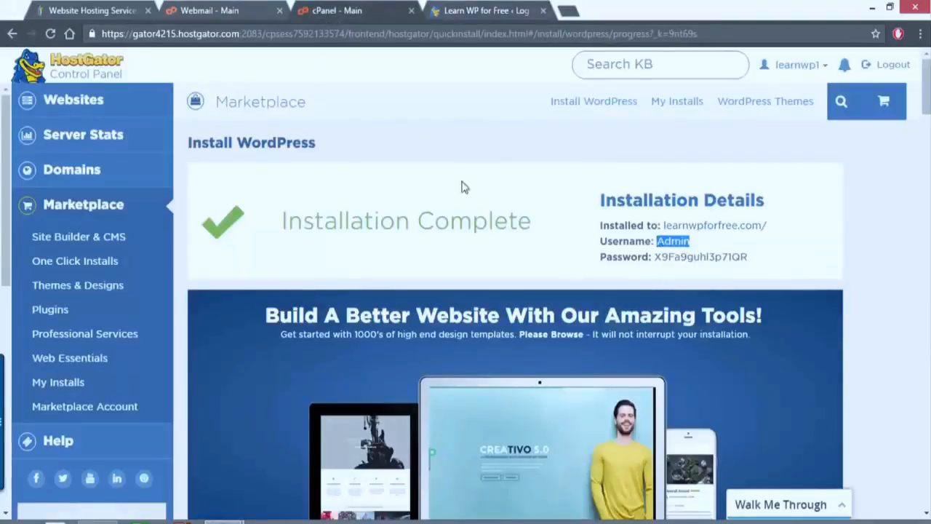
{"action": "left_click", "coordinate": [459, 13]}
{"action": "right_click", "coordinate": [419, 254]}
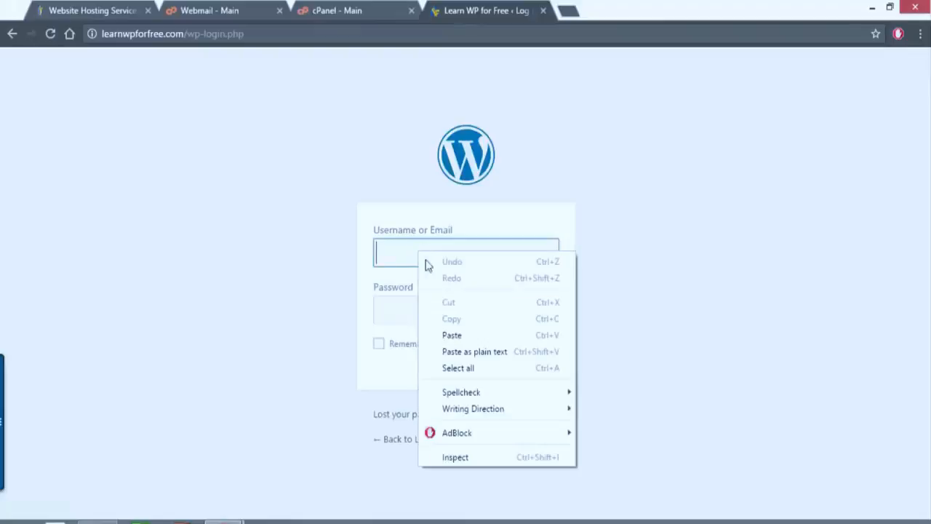
{"action": "left_click", "coordinate": [461, 335]}
Copy the generated password from the cPanel installation details into the WordPress login's password field and log in
{"action": "left_click", "coordinate": [336, 9]}
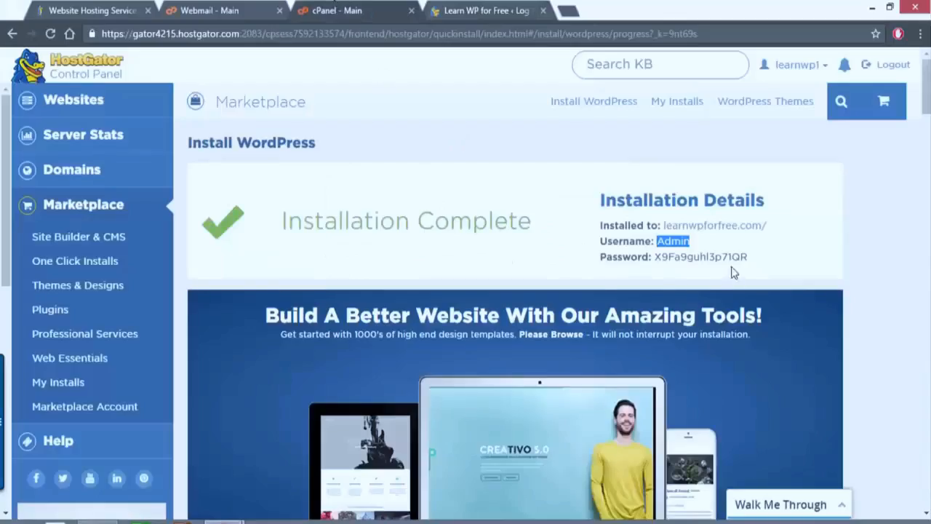
{"action": "left_click_drag", "start_coordinate": [747, 256], "coordinate": [653, 256]}
{"action": "right_click", "coordinate": [665, 259]}
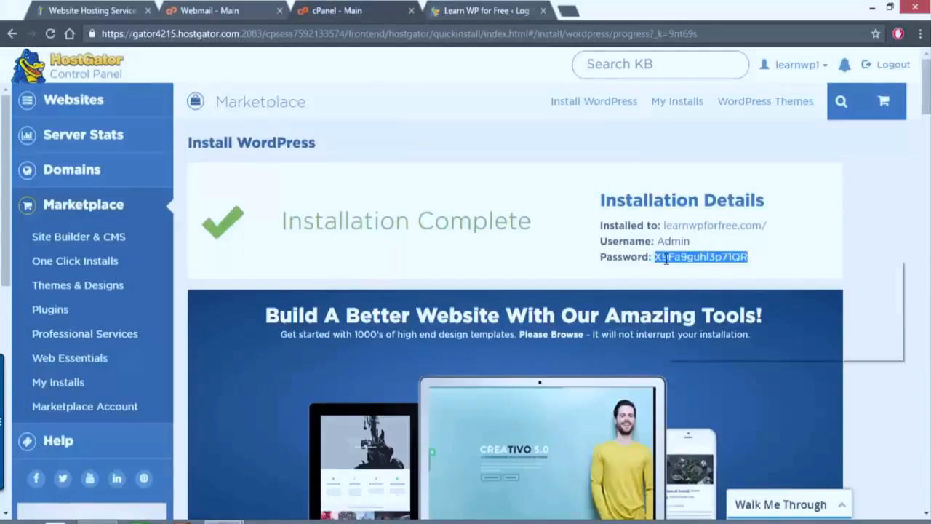
{"action": "left_click", "coordinate": [697, 271]}
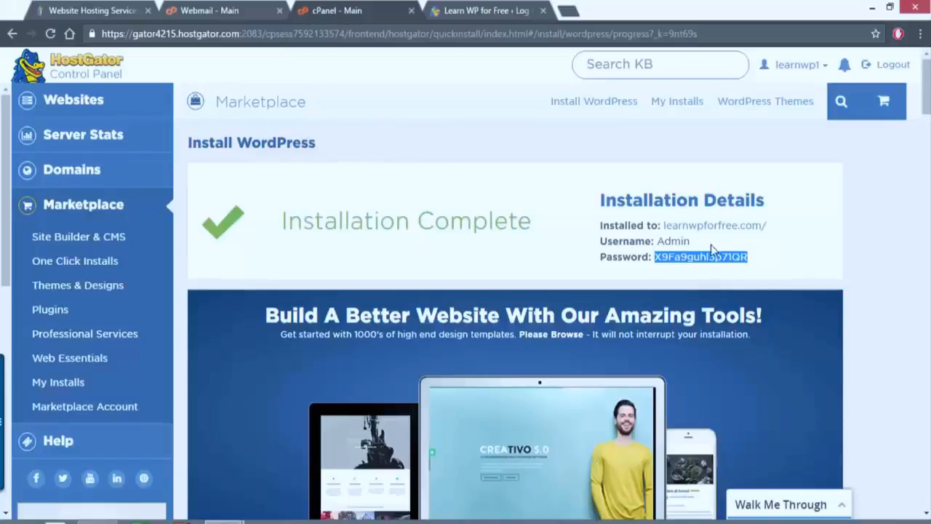
{"action": "left_click", "coordinate": [488, 11]}
{"action": "left_click", "coordinate": [395, 306]}
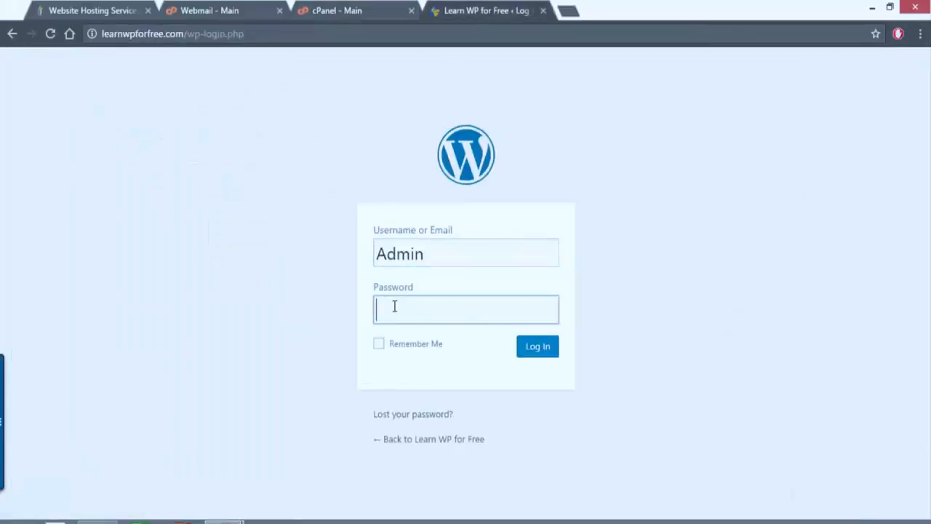
{"action": "right_click", "coordinate": [394, 306]}
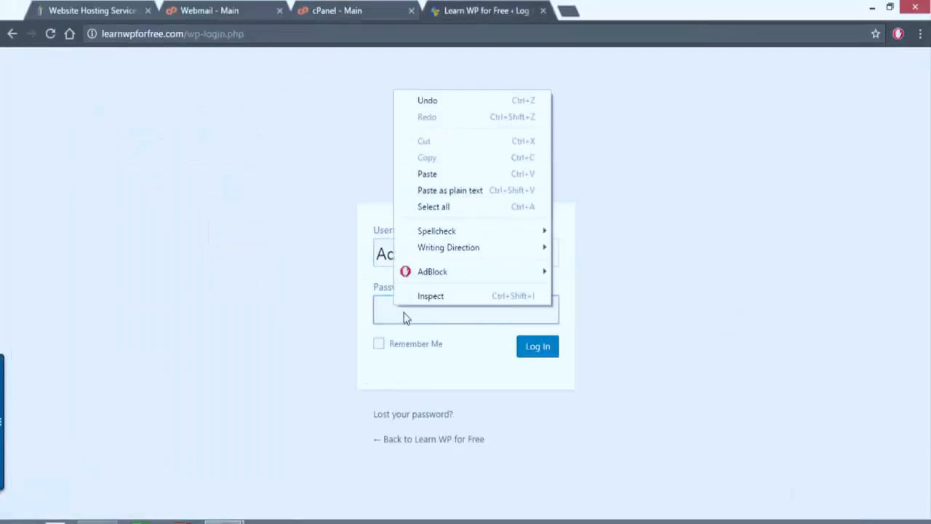
{"action": "left_click", "coordinate": [429, 176]}
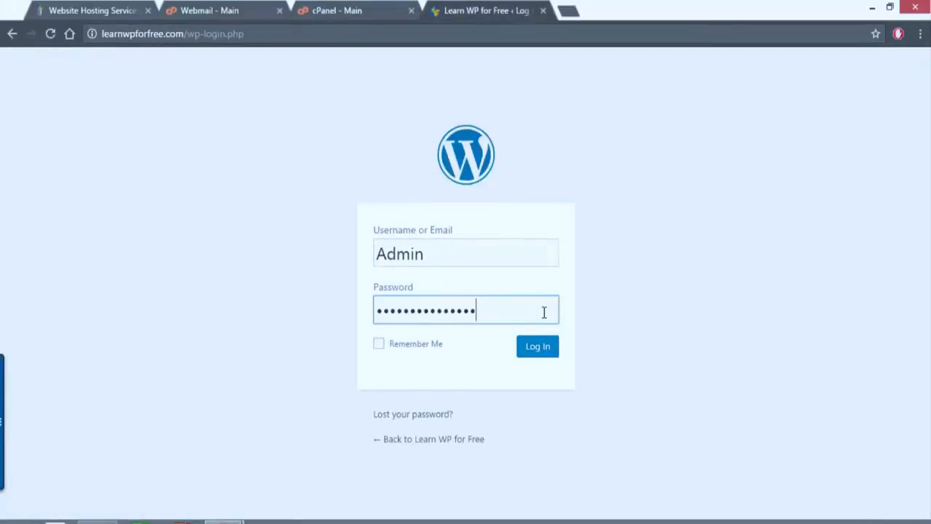
{"action": "left_click", "coordinate": [544, 349]}
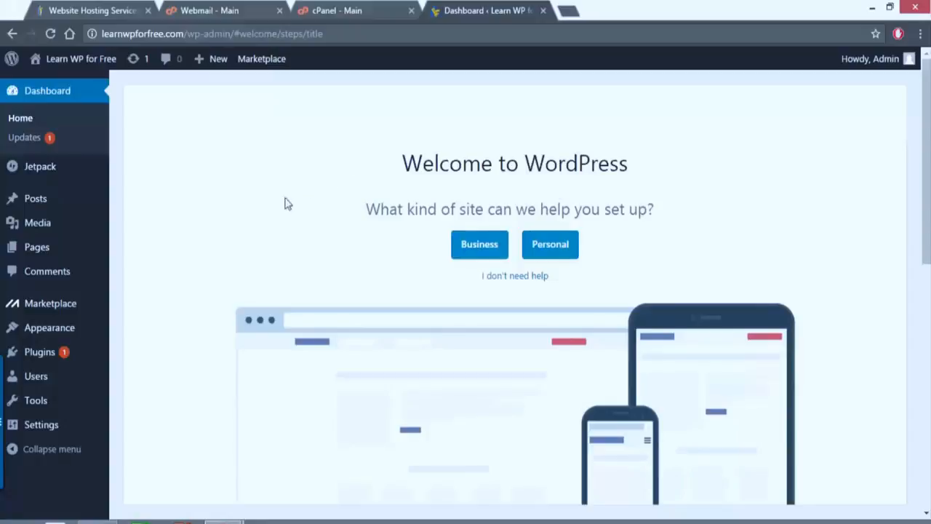
Decline the WordPress site setup help and close the WP Live advertising banner on the dashboard
{"action": "left_click", "coordinate": [516, 278]}
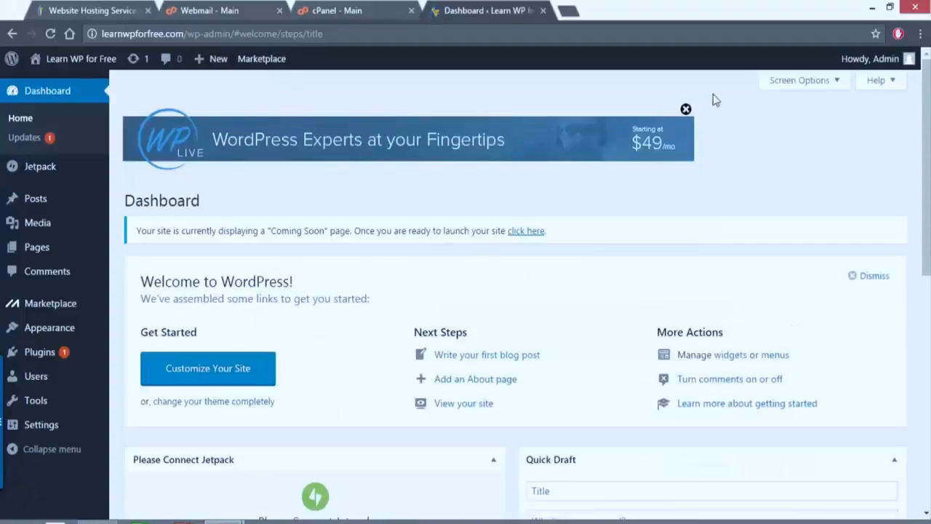
{"action": "left_click", "coordinate": [685, 110]}
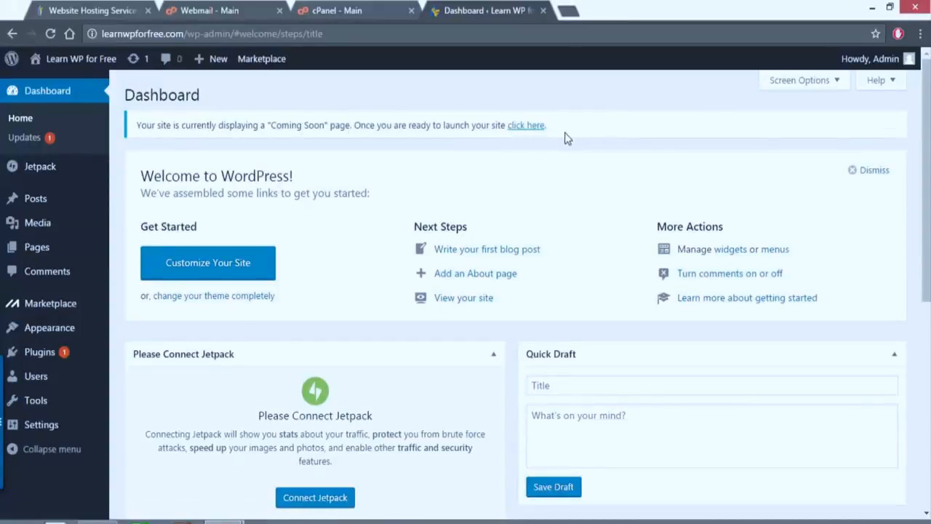
Launch the site from its "Coming Soon" page and look over the dashboard's widgets
{"action": "left_click", "coordinate": [524, 128]}
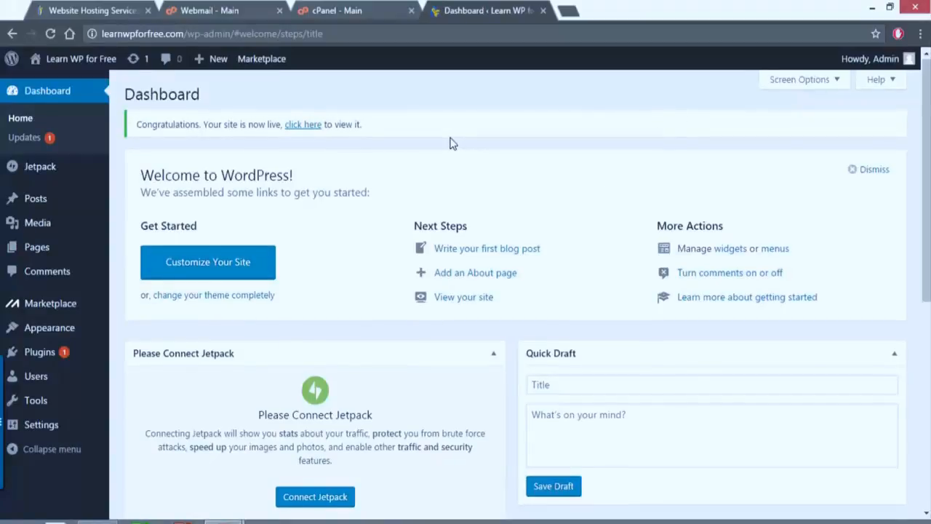
{"action": "scroll", "coordinate": [451, 143], "scroll_direction": "down", "scroll_amount": 2}
{"action": "scroll", "coordinate": [451, 144], "scroll_direction": "down", "scroll_amount": 4}
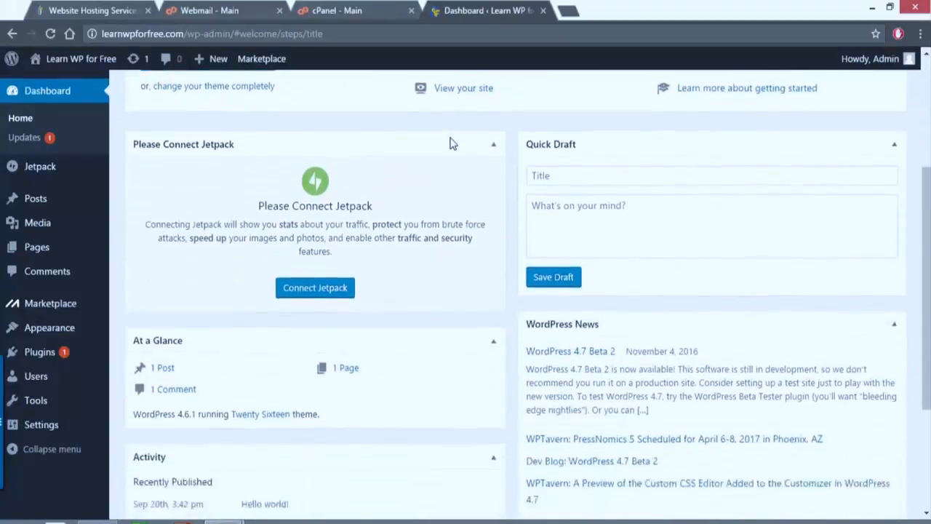
{"action": "scroll", "coordinate": [451, 140], "scroll_direction": "up", "scroll_amount": 2}
{"action": "scroll", "coordinate": [451, 138], "scroll_direction": "up", "scroll_amount": 4}
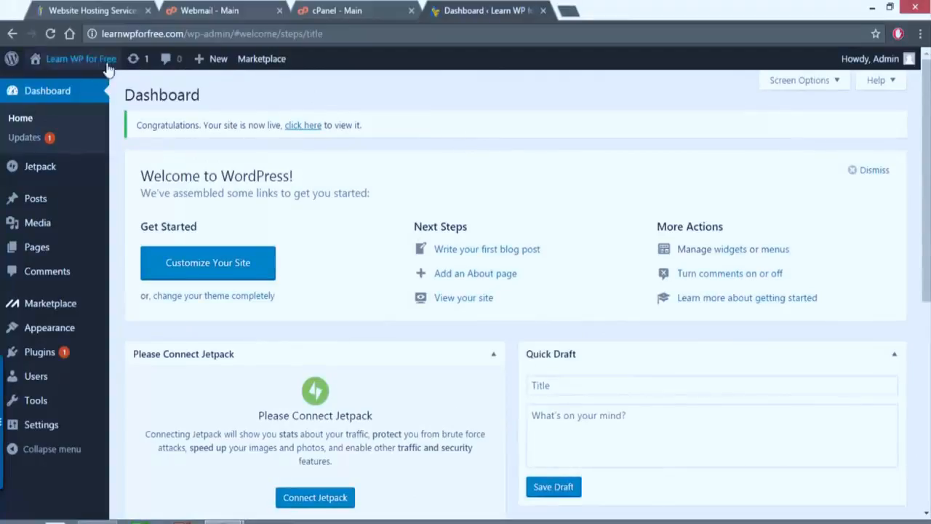
View the live Learn WP for Free front page, look through its content and sidebar, and return to the admin dashboard
{"action": "left_click", "coordinate": [77, 64]}
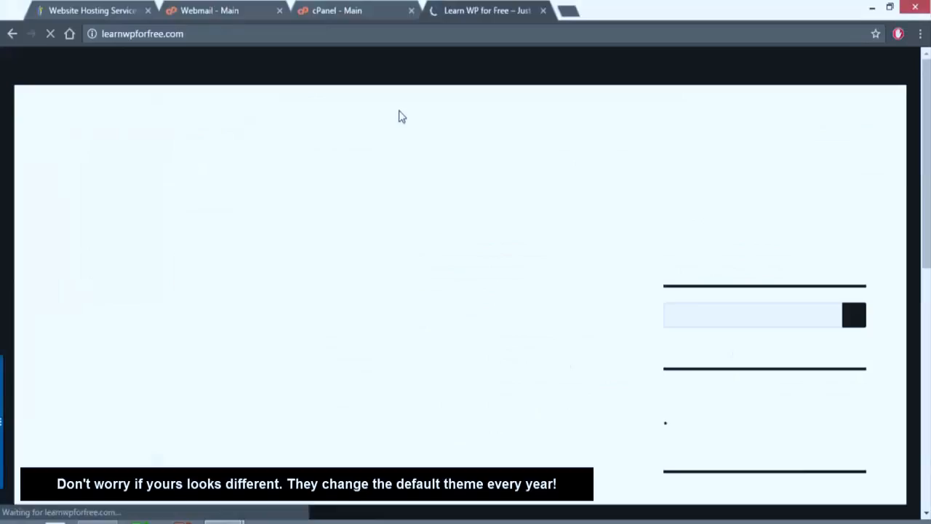
{"action": "scroll", "coordinate": [399, 112], "scroll_direction": "down", "scroll_amount": 6}
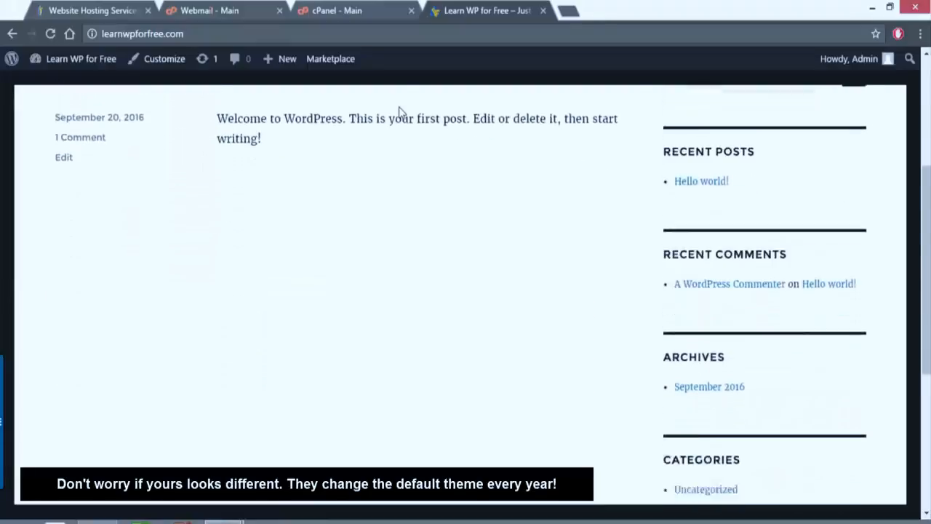
{"action": "scroll", "coordinate": [398, 113], "scroll_direction": "down", "scroll_amount": 1}
{"action": "scroll", "coordinate": [398, 112], "scroll_direction": "up", "scroll_amount": 4}
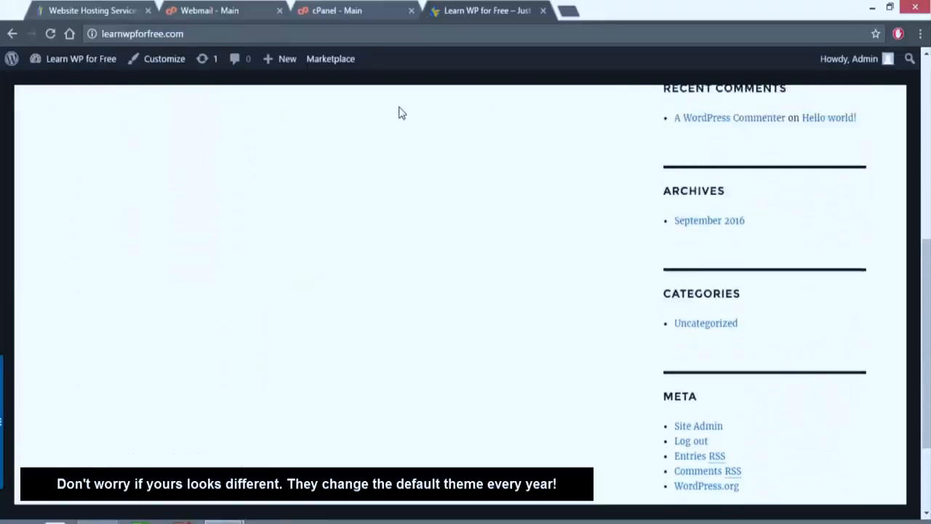
{"action": "scroll", "coordinate": [399, 113], "scroll_direction": "up", "scroll_amount": 4}
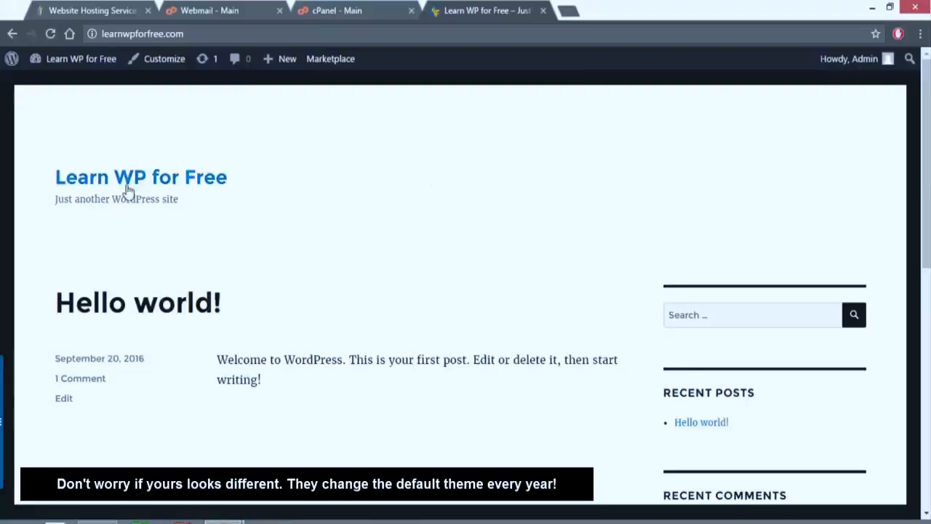
{"action": "left_click", "coordinate": [82, 63]}
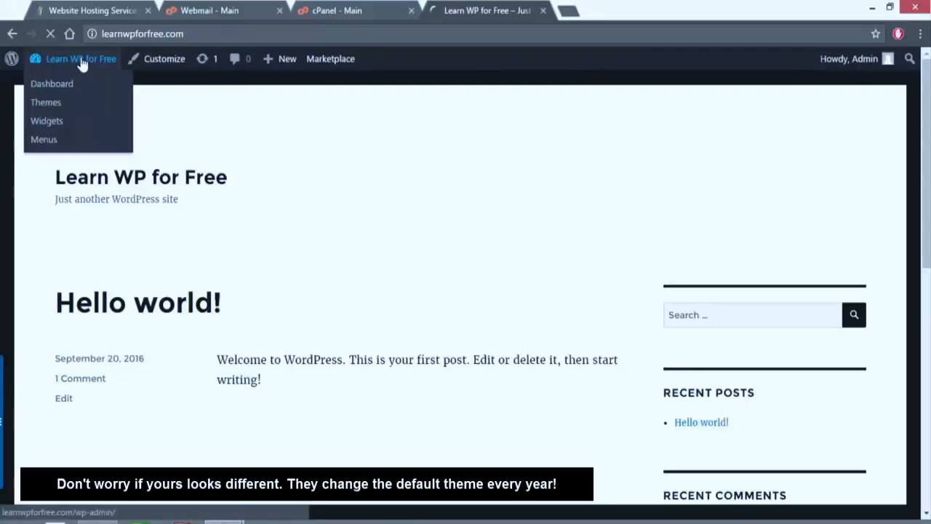